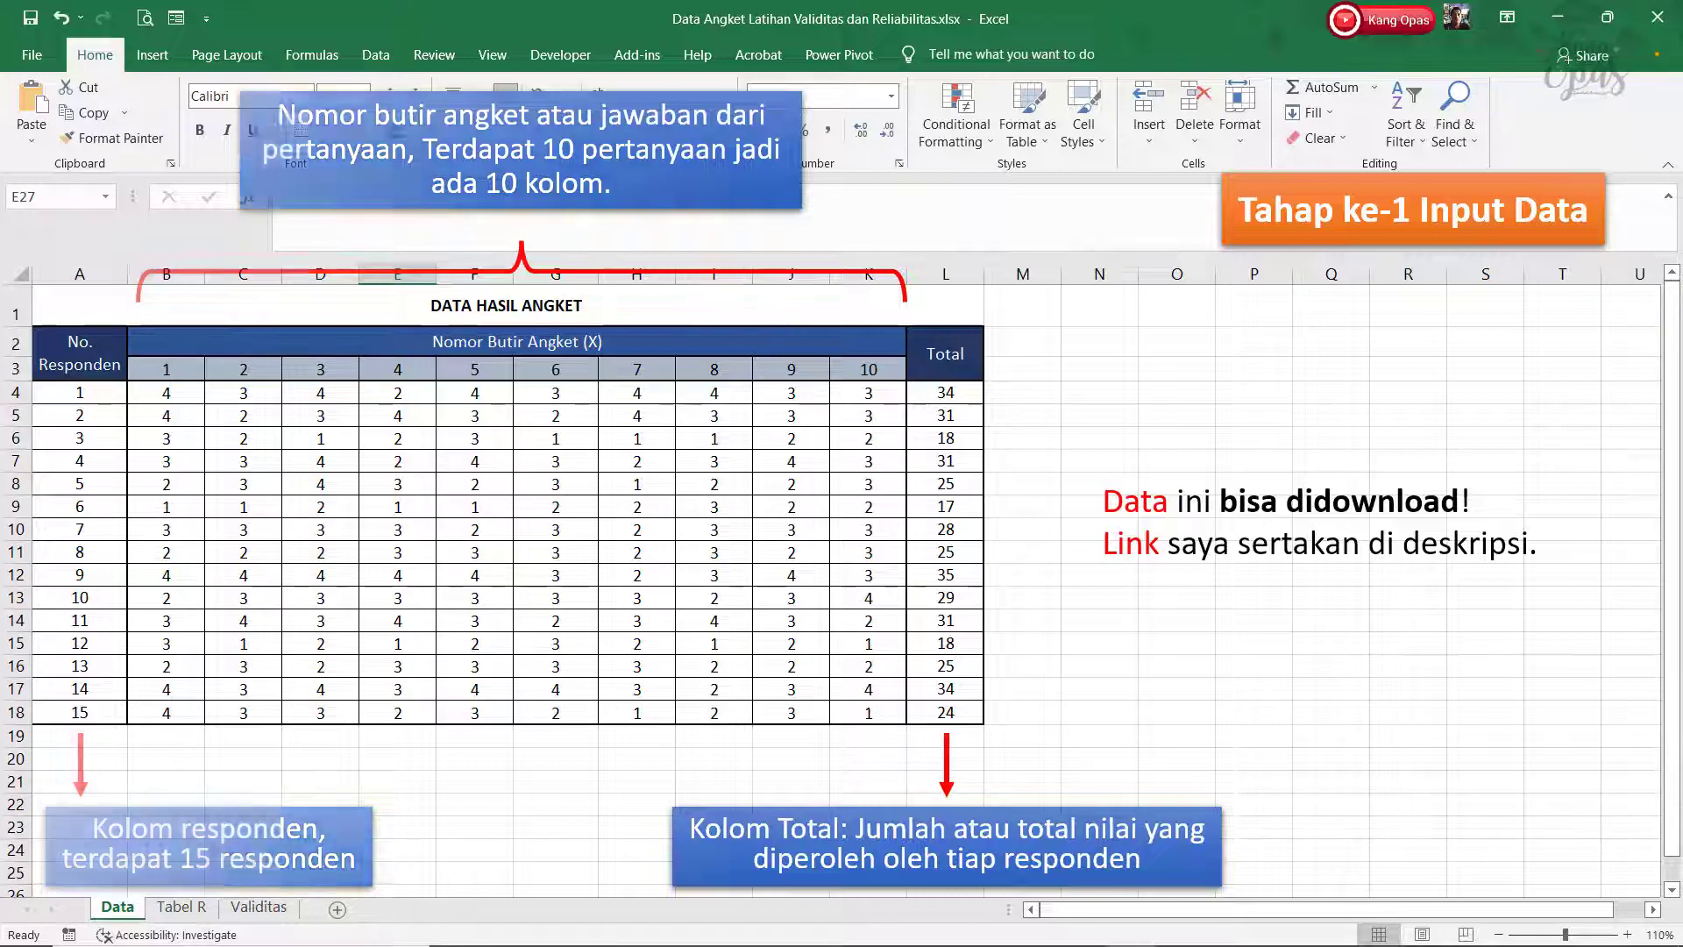
Step: Copy the answers and totals of all 15 respondents (B4:L18) from Excel and paste them into the empty SPSS dataset from the first cell
{"action": "left_click_drag", "start_coordinate": [167, 392], "coordinate": [962, 676]}
{"action": "right_click", "coordinate": [962, 680]}
{"action": "left_click", "coordinate": [1023, 216]}
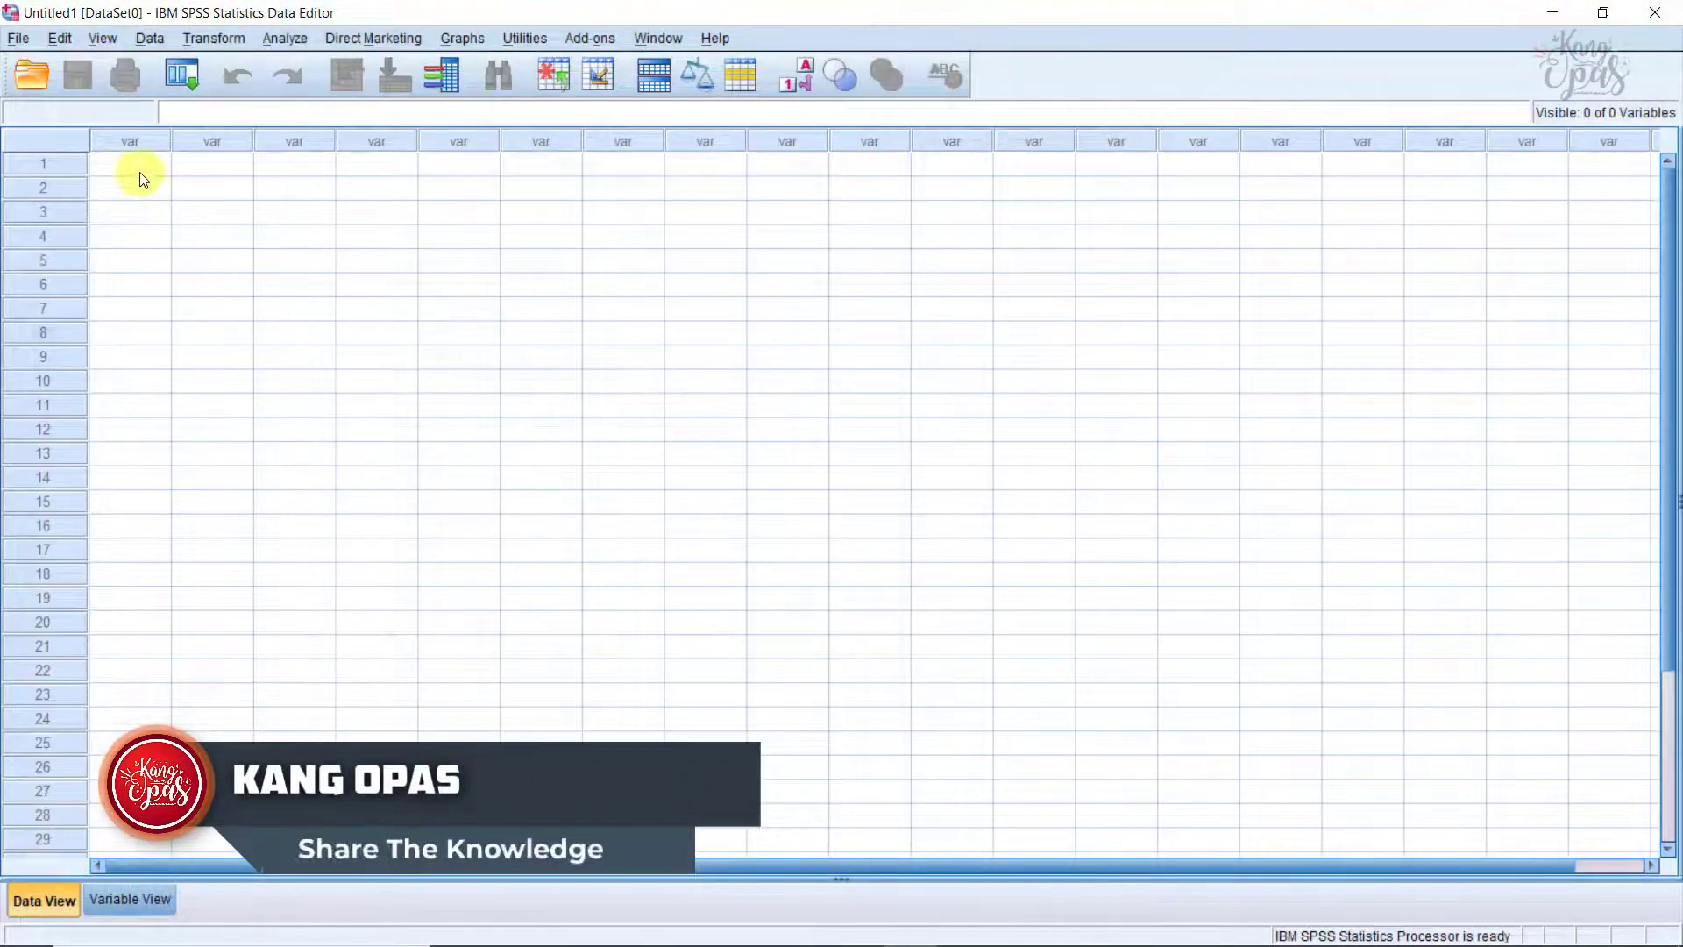
{"action": "left_click", "coordinate": [136, 167]}
{"action": "right_click", "coordinate": [137, 167]}
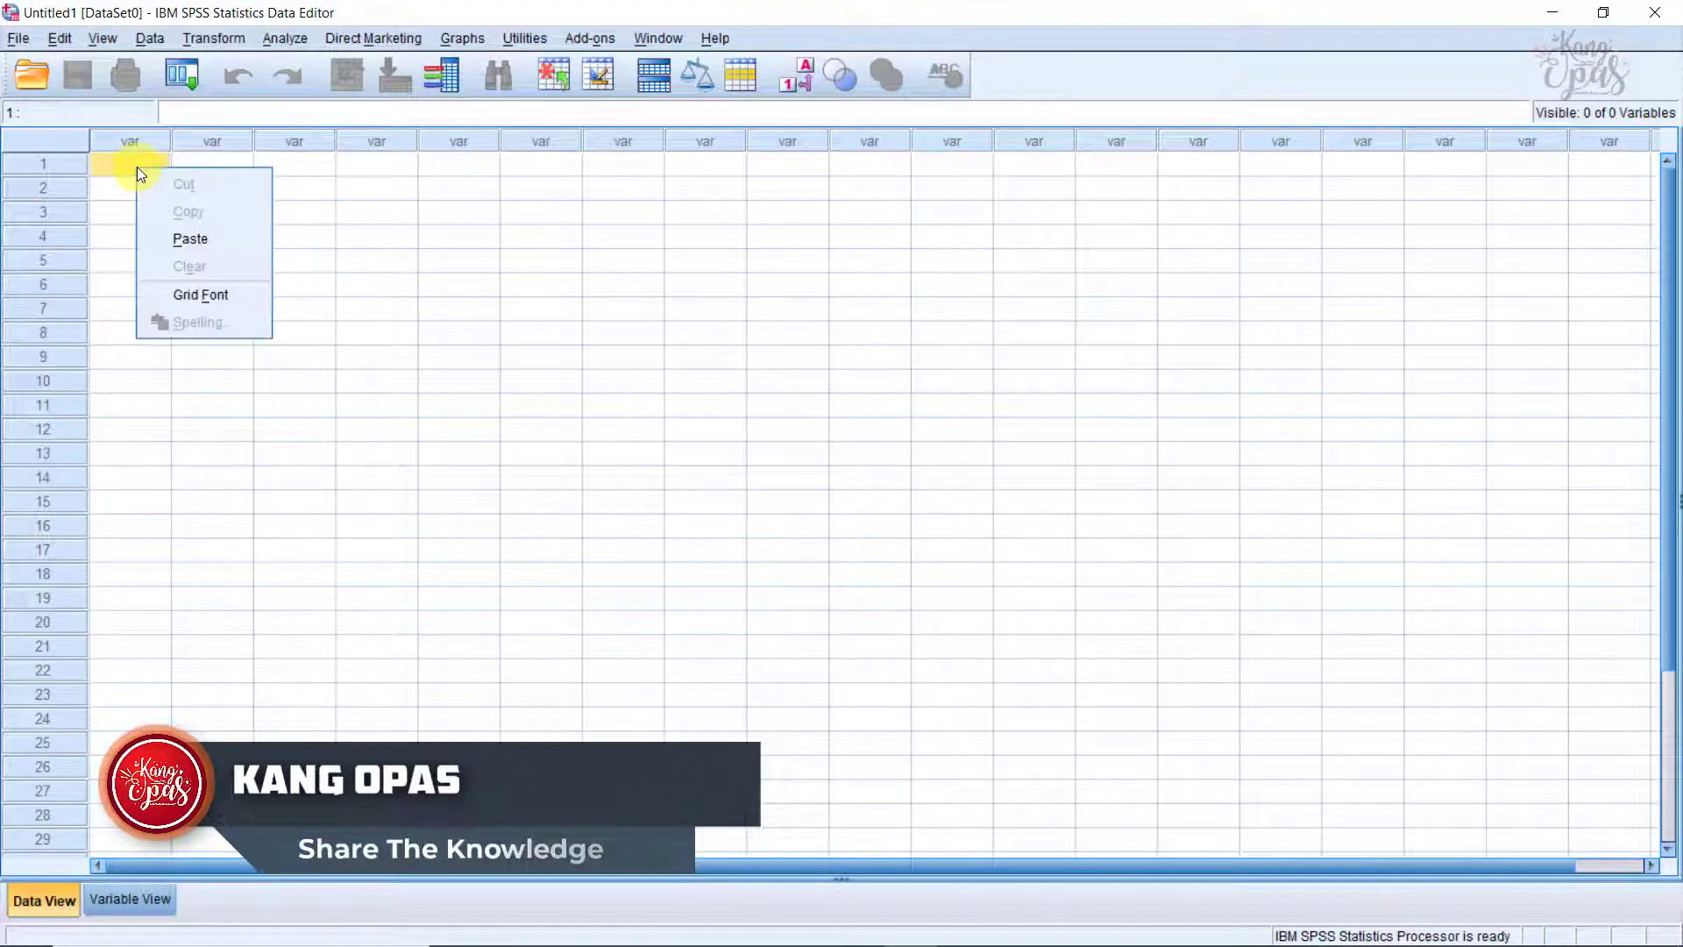
{"action": "left_click", "coordinate": [186, 240]}
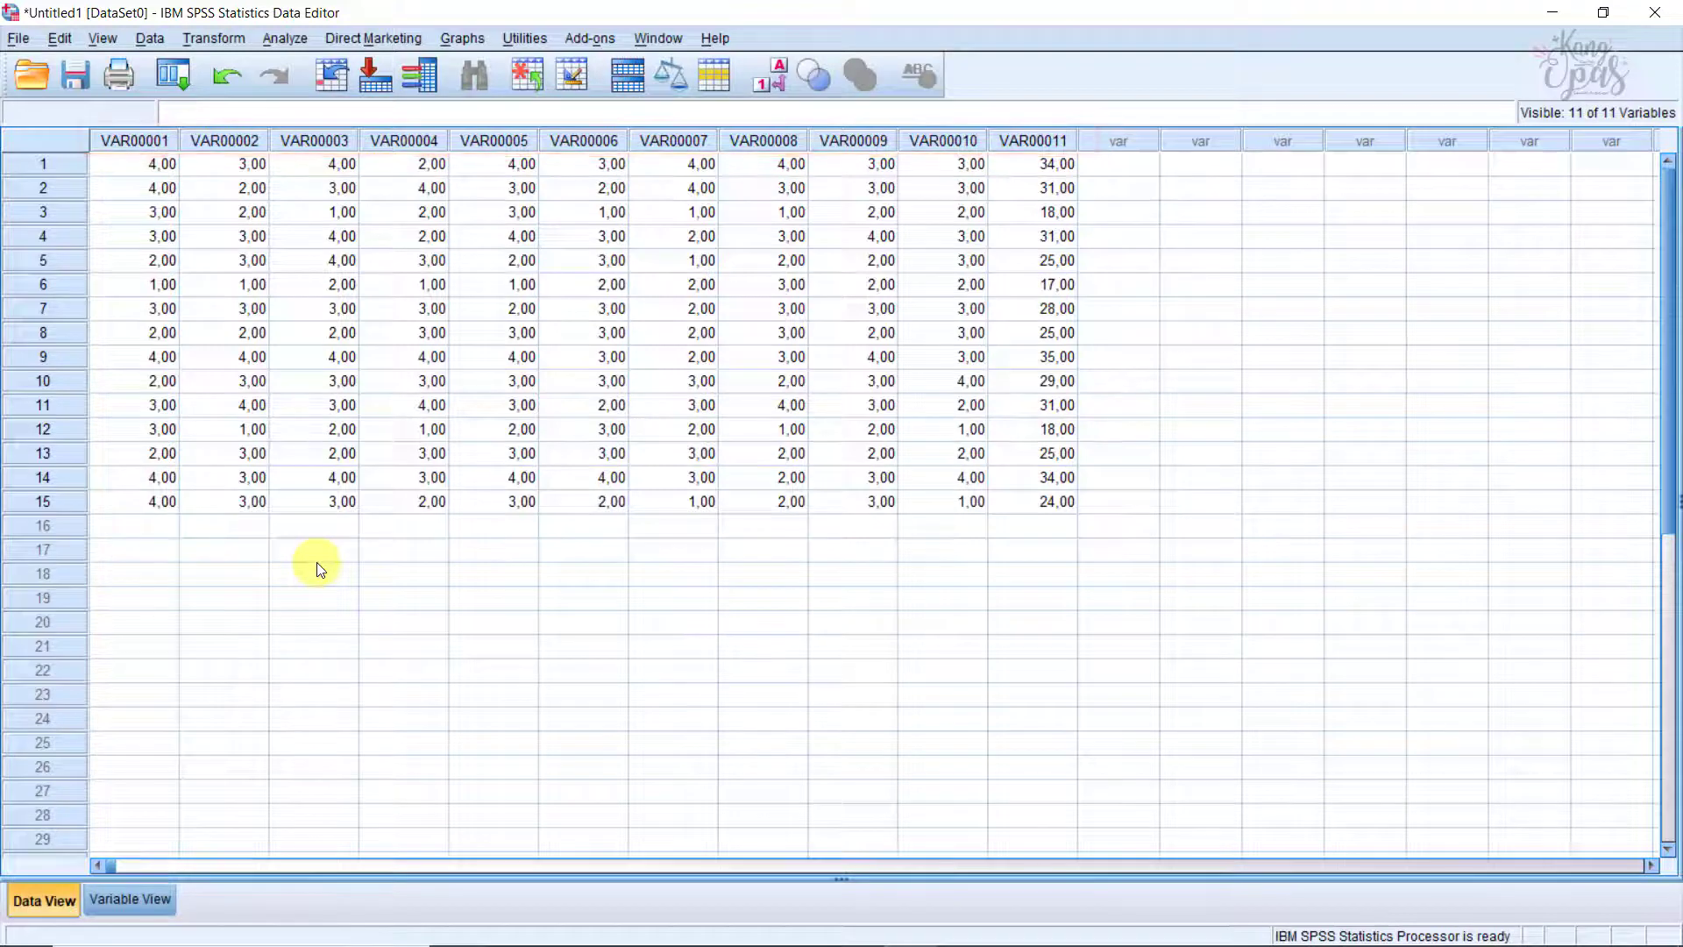
Step: Rename the first ten variables X1 to X10 in order and the eleventh variable X
{"action": "left_click", "coordinate": [149, 903]}
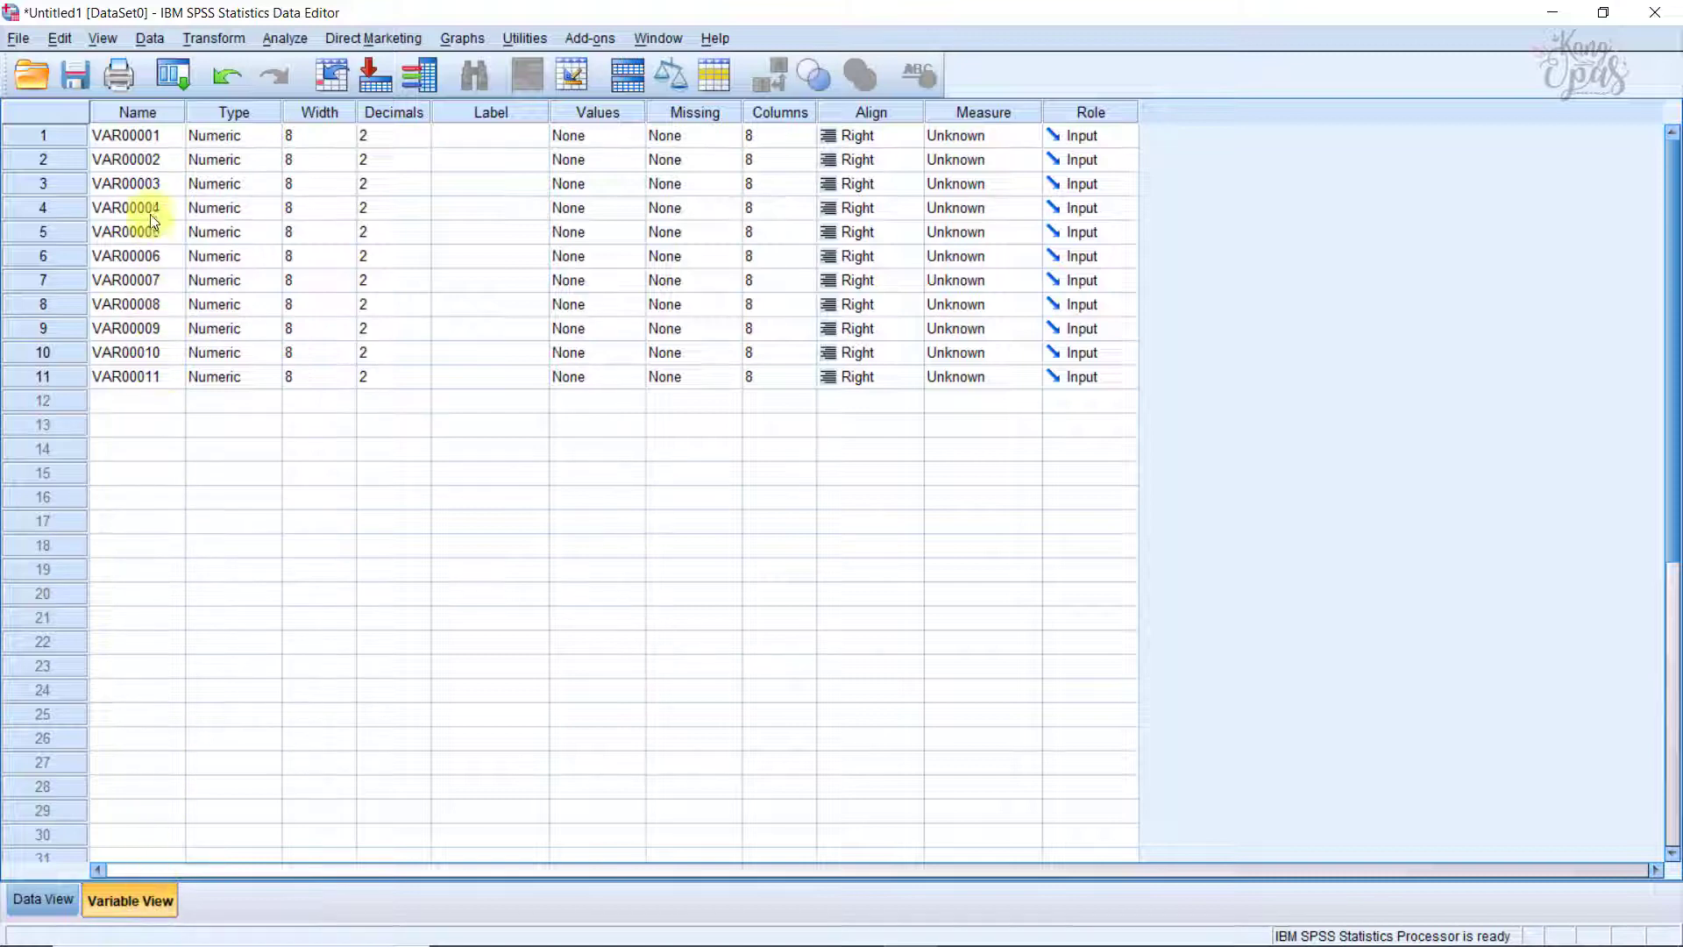
{"action": "left_click", "coordinate": [142, 112]}
{"action": "left_click", "coordinate": [131, 133]}
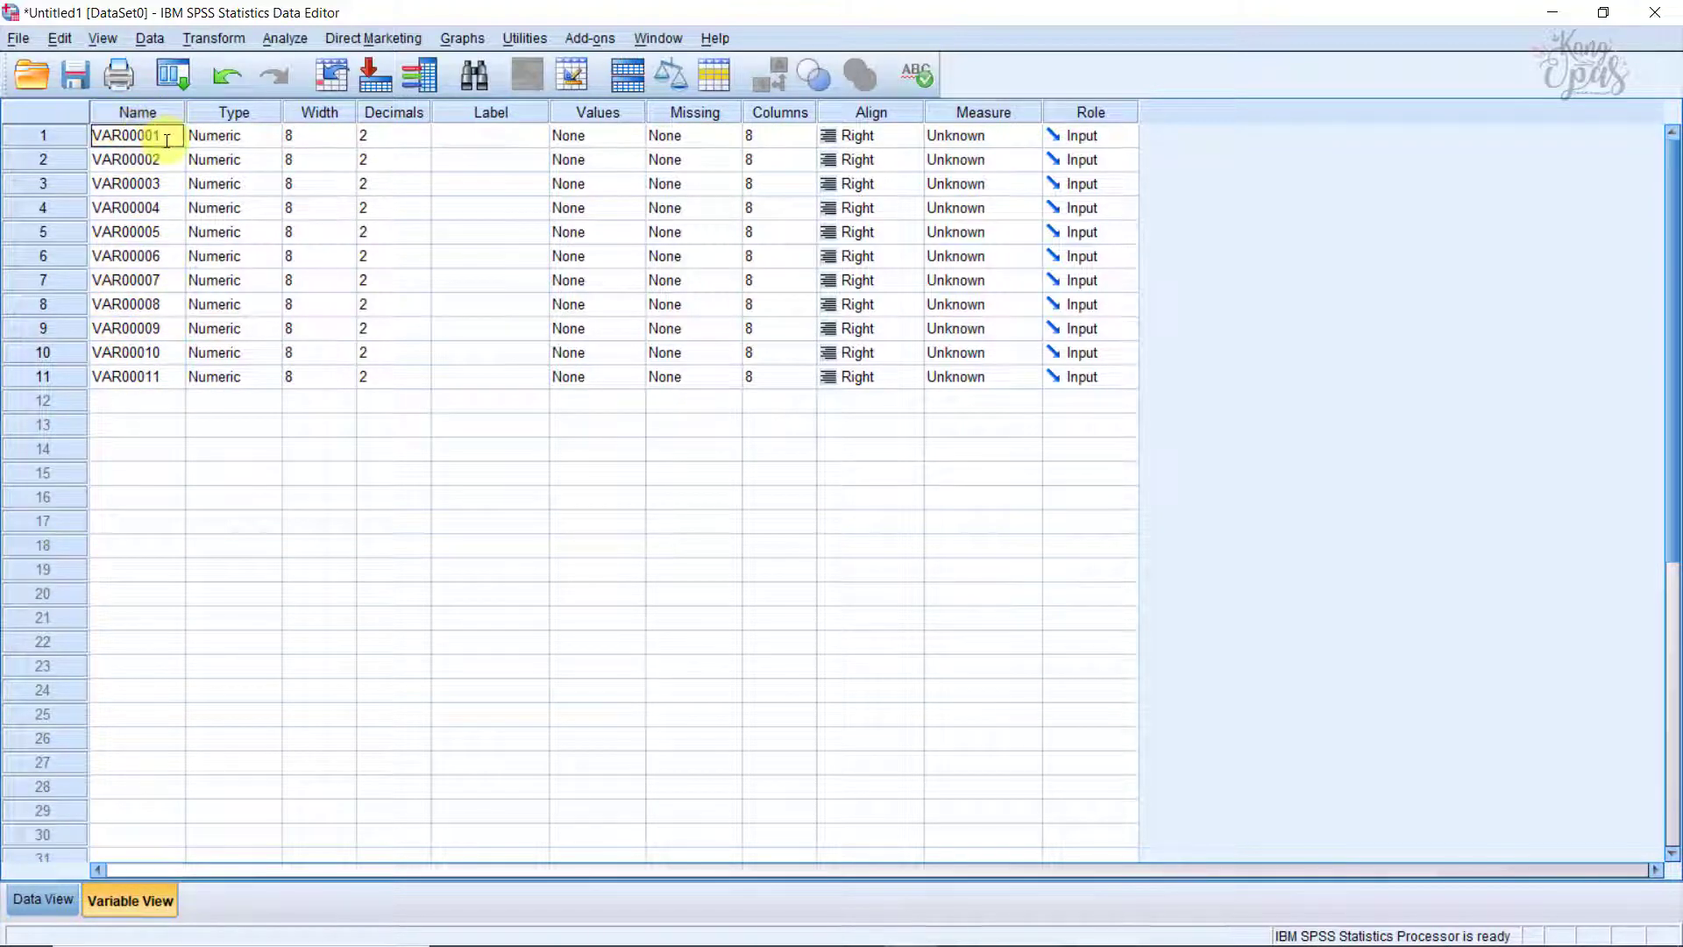
{"action": "type", "text": "X1"}
{"action": "left_click", "coordinate": [154, 156]}
{"action": "type", "text": "X2"}
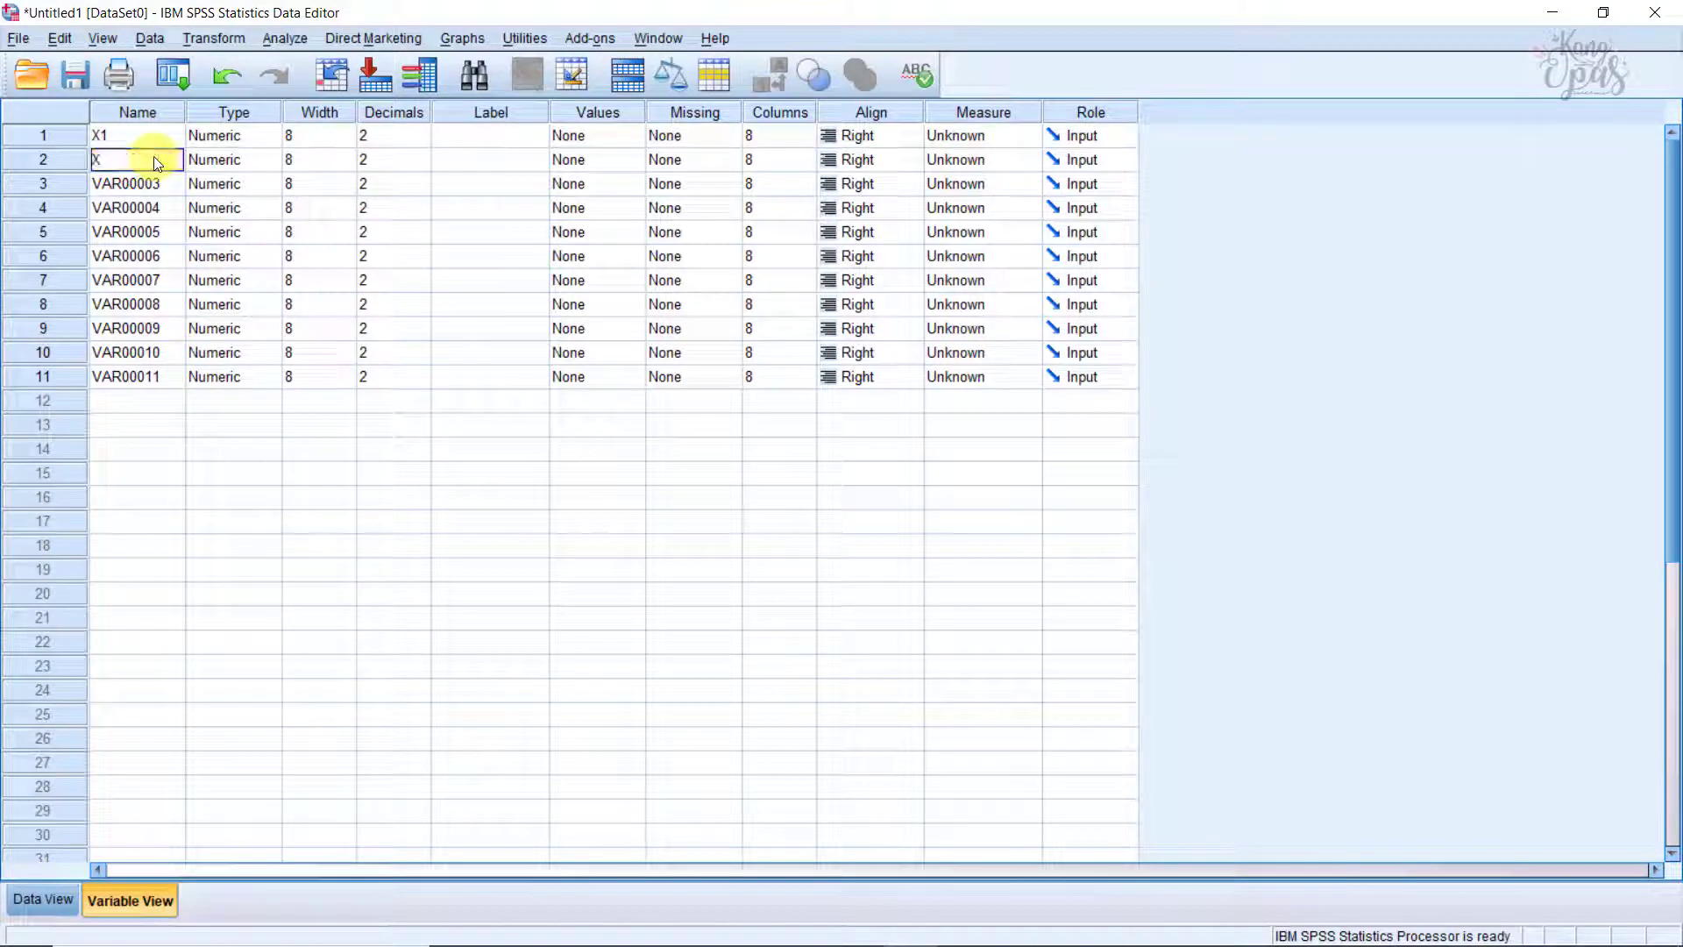
{"action": "left_click", "coordinate": [158, 183]}
{"action": "type", "text": "X"}
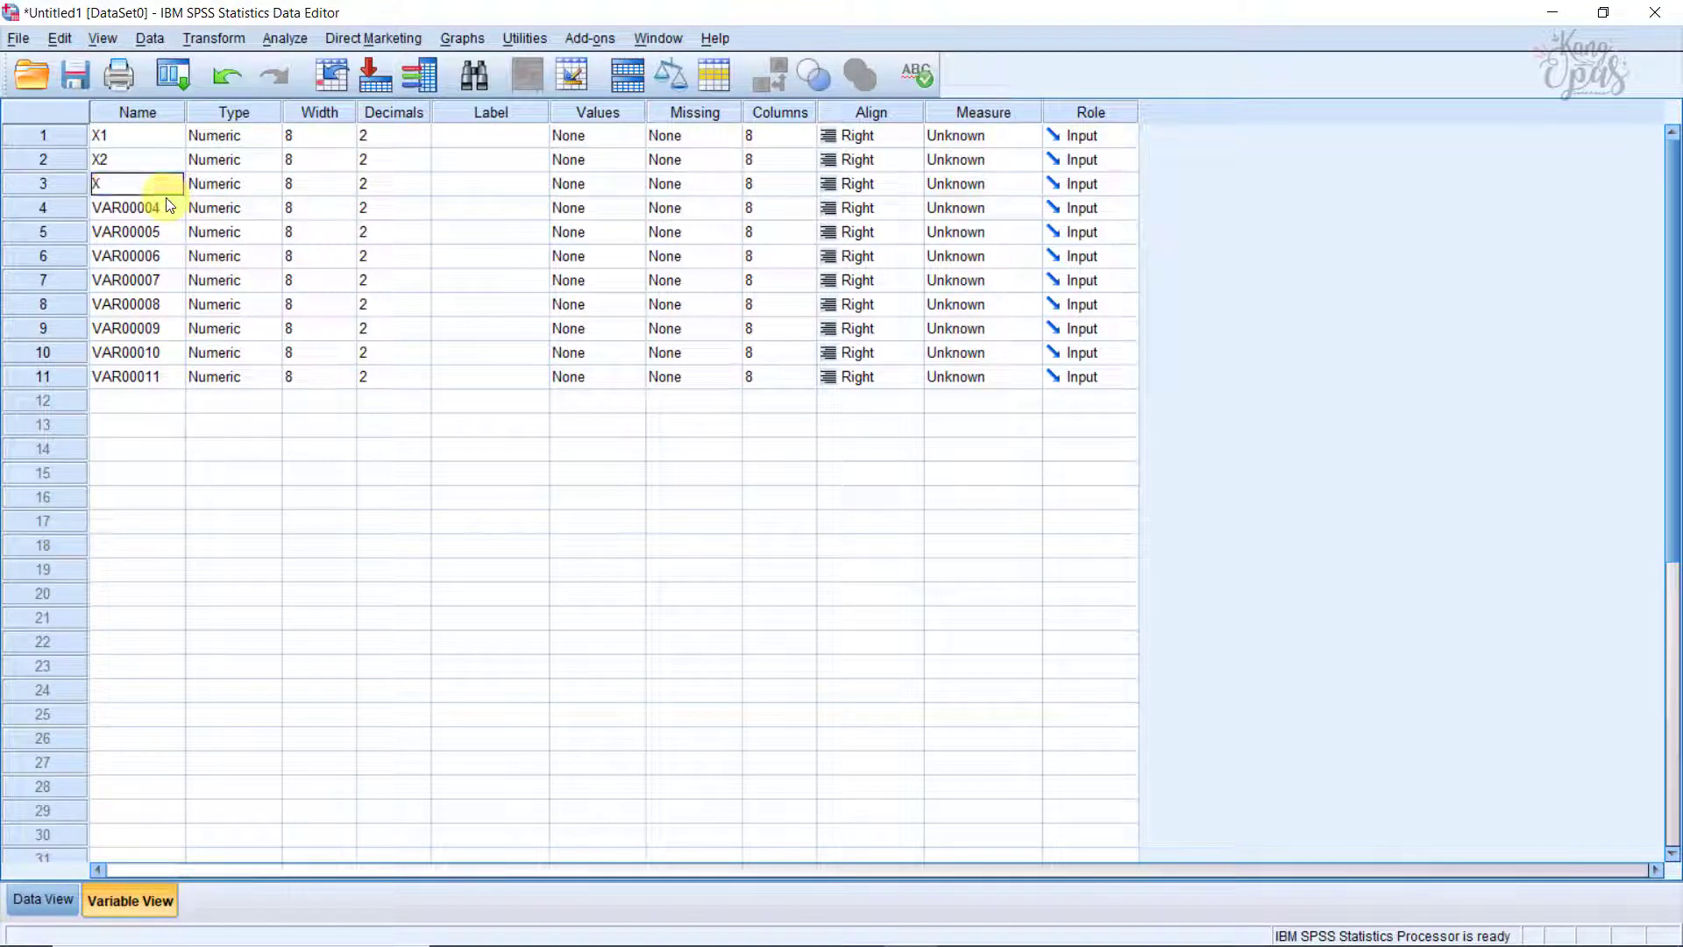
{"action": "type", "text": "3"}
{"action": "left_click", "coordinate": [131, 210]}
{"action": "type", "text": "X4"}
{"action": "left_click", "coordinate": [136, 232]}
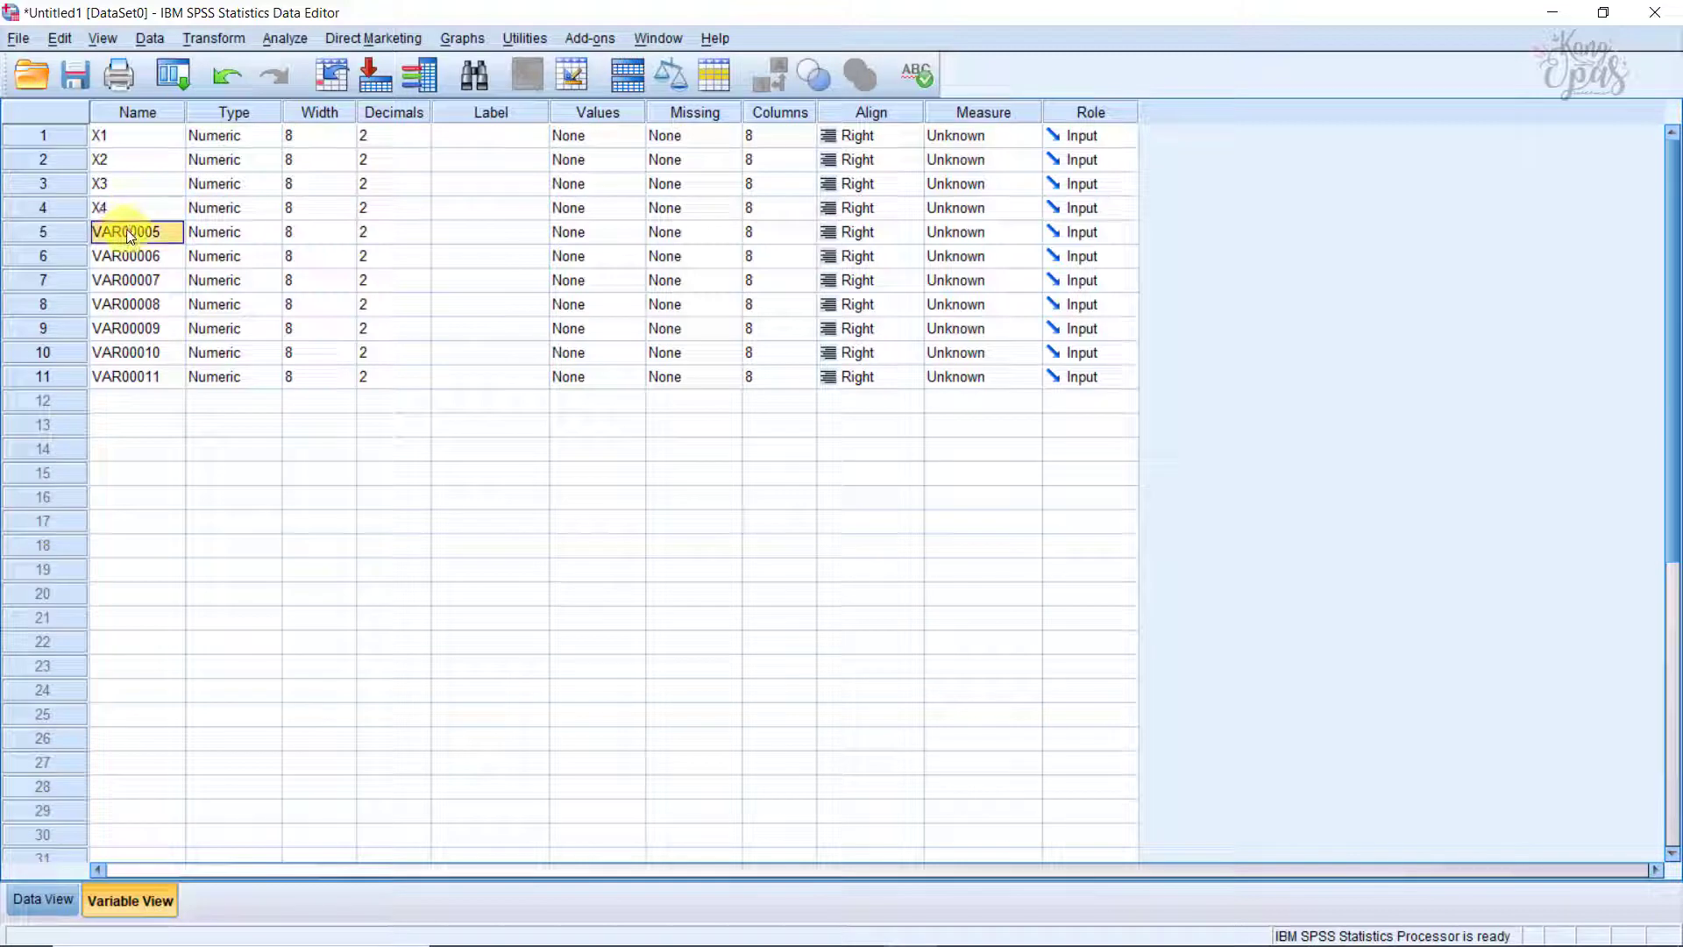
{"action": "type", "text": "X5"}
{"action": "left_click", "coordinate": [139, 256]}
{"action": "type", "text": "X6"}
{"action": "left_click", "coordinate": [142, 282]}
{"action": "type", "text": "X7"}
{"action": "left_click", "coordinate": [142, 305]}
{"action": "type", "text": "X8"}
{"action": "left_click", "coordinate": [144, 327]}
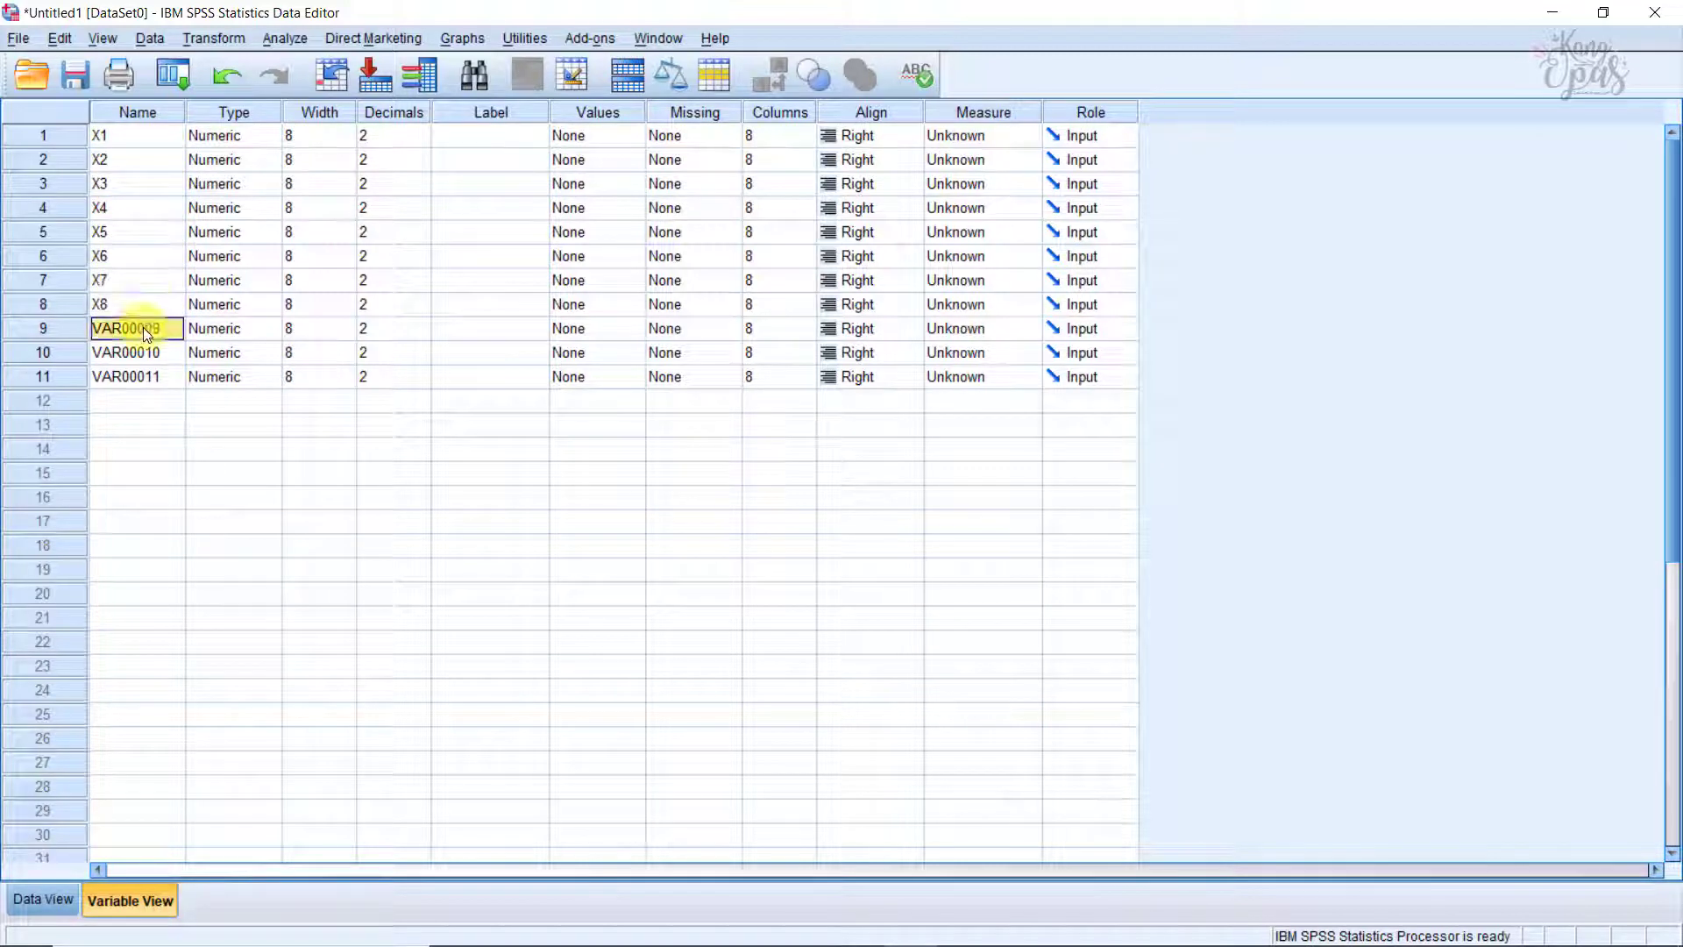
{"action": "type", "text": "X9"}
{"action": "left_click", "coordinate": [137, 350]}
{"action": "type", "text": "X10"}
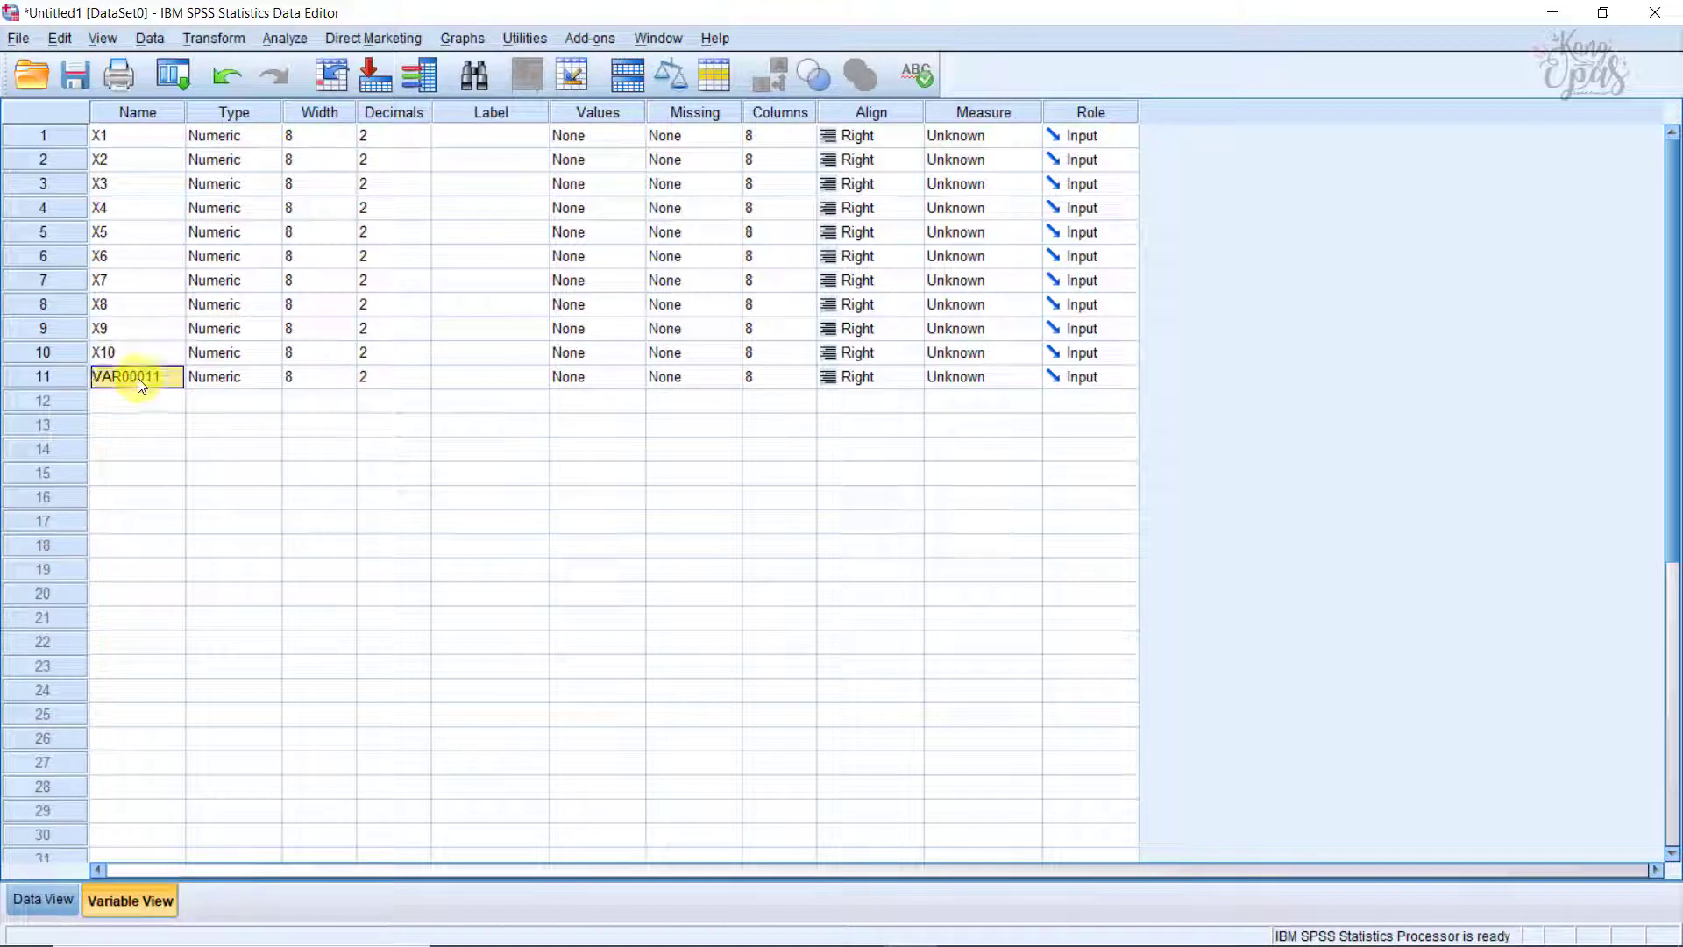
{"action": "type", "text": "X"}
Step: Set the number of decimals to 0 for all eleven variables
{"action": "left_click", "coordinate": [384, 134]}
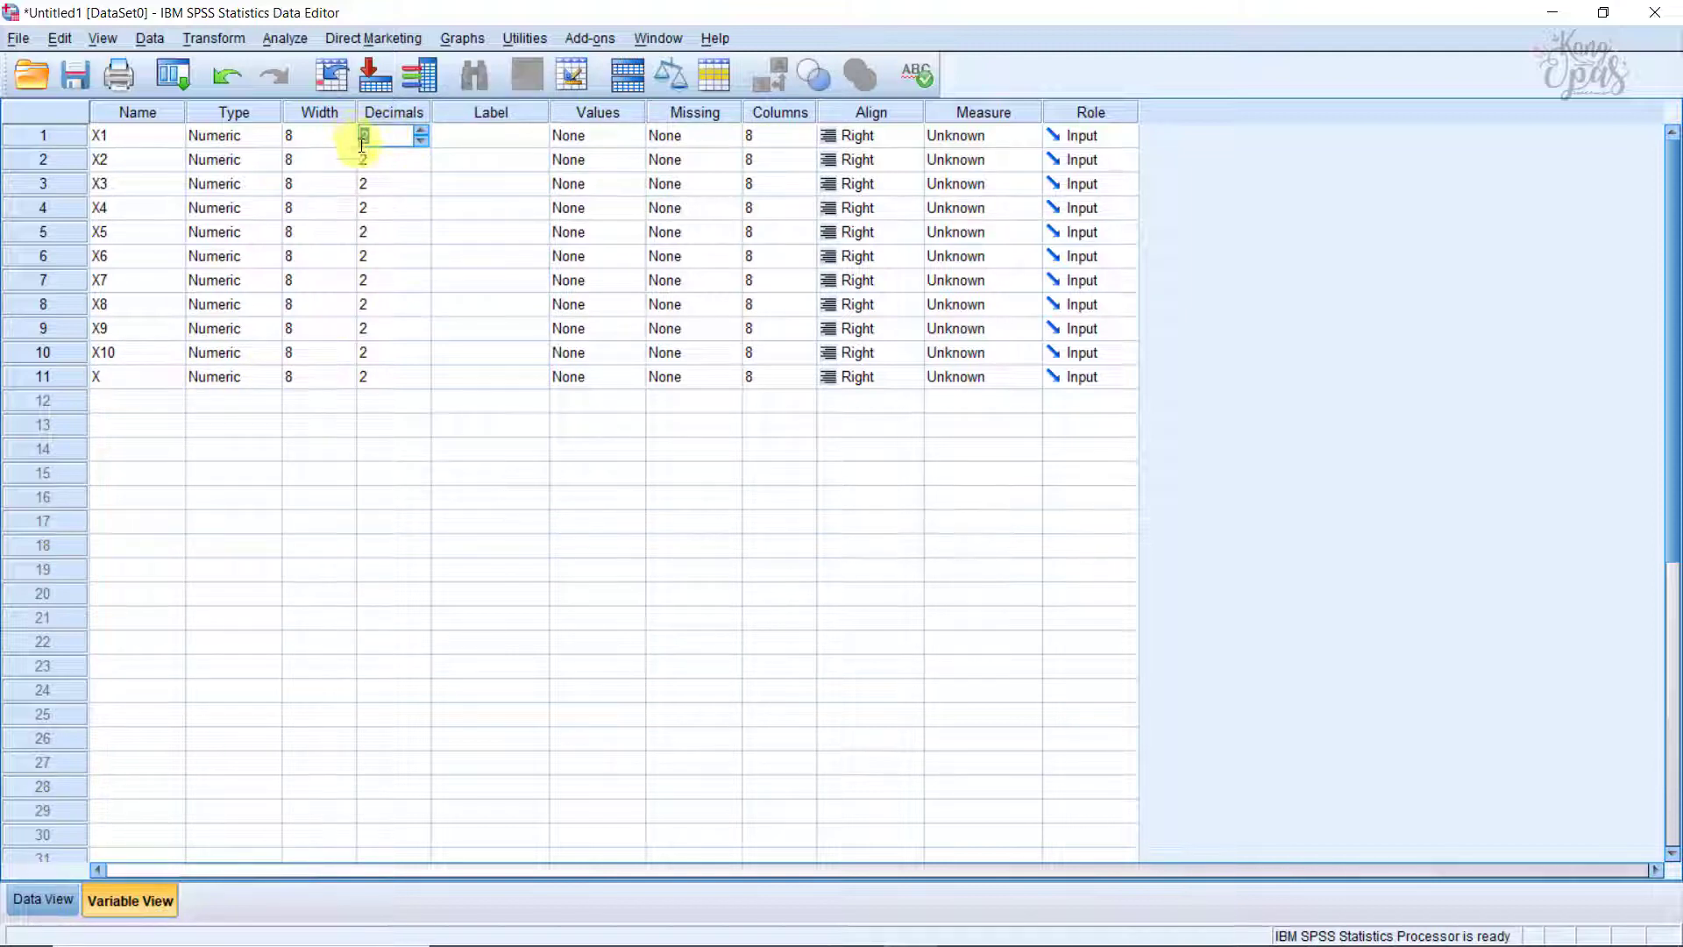
{"action": "type", "text": "0"}
{"action": "left_click", "coordinate": [375, 158]}
{"action": "type", "text": "0"}
{"action": "left_click", "coordinate": [375, 184]}
{"action": "type", "text": "0"}
{"action": "left_click", "coordinate": [375, 208]}
{"action": "type", "text": "0"}
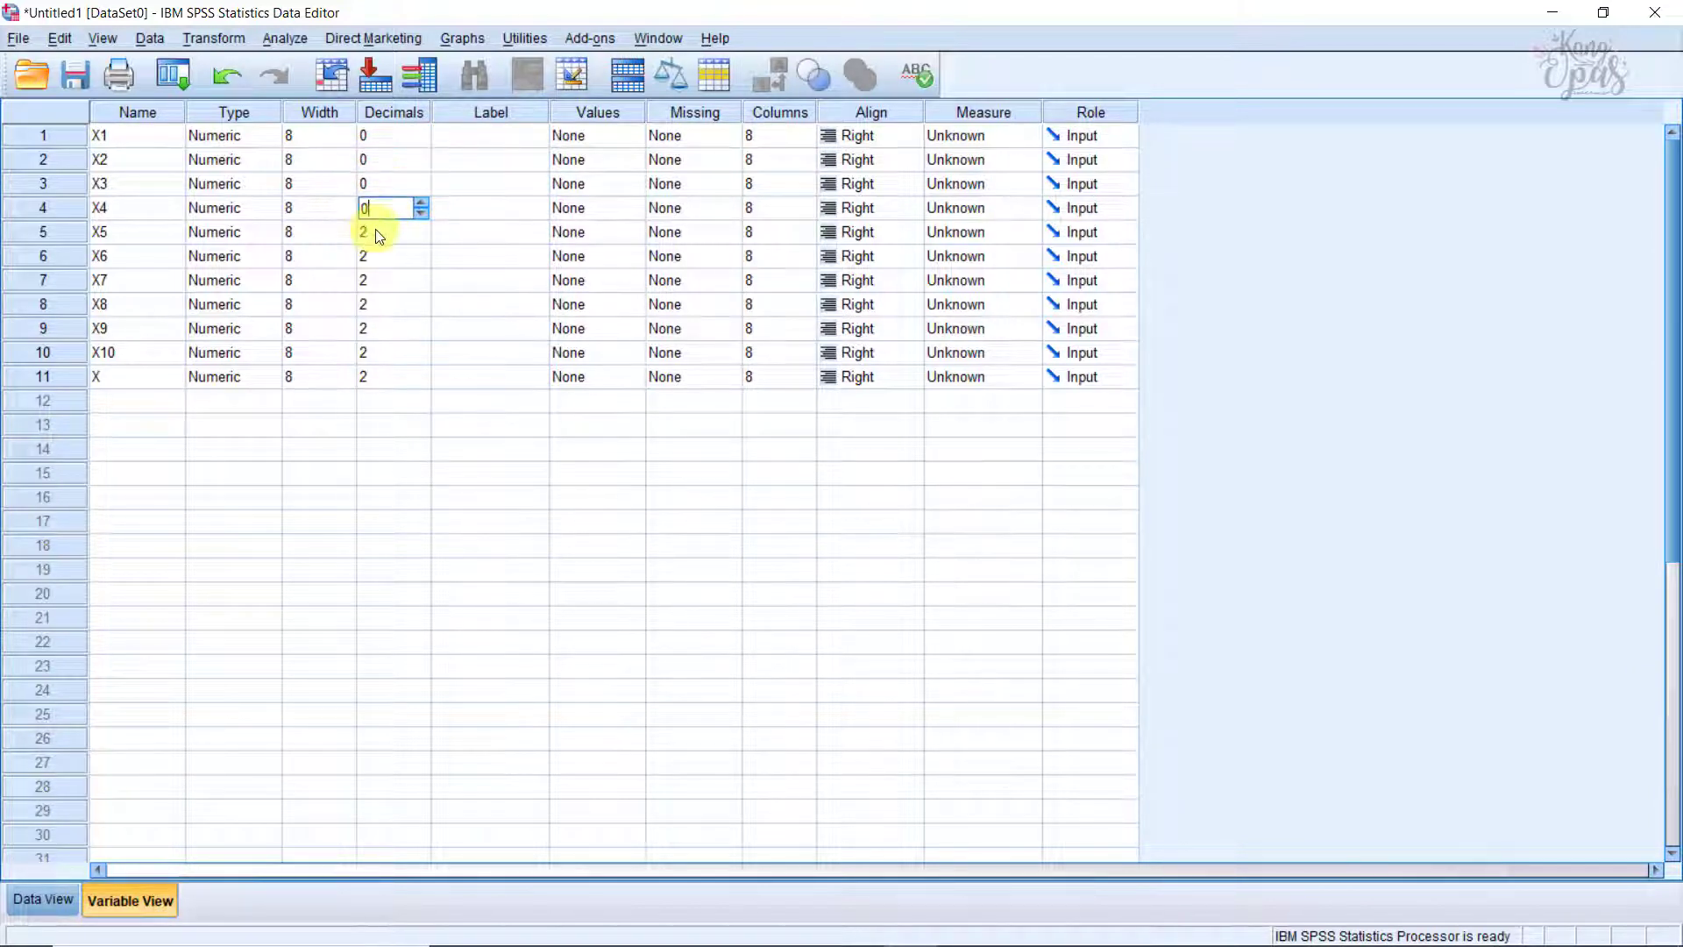
{"action": "type", "text": "0"}
{"action": "left_click", "coordinate": [377, 280]}
{"action": "type", "text": "0"}
{"action": "left_click", "coordinate": [373, 304]}
{"action": "left_click", "coordinate": [372, 328]}
{"action": "left_click", "coordinate": [376, 352]}
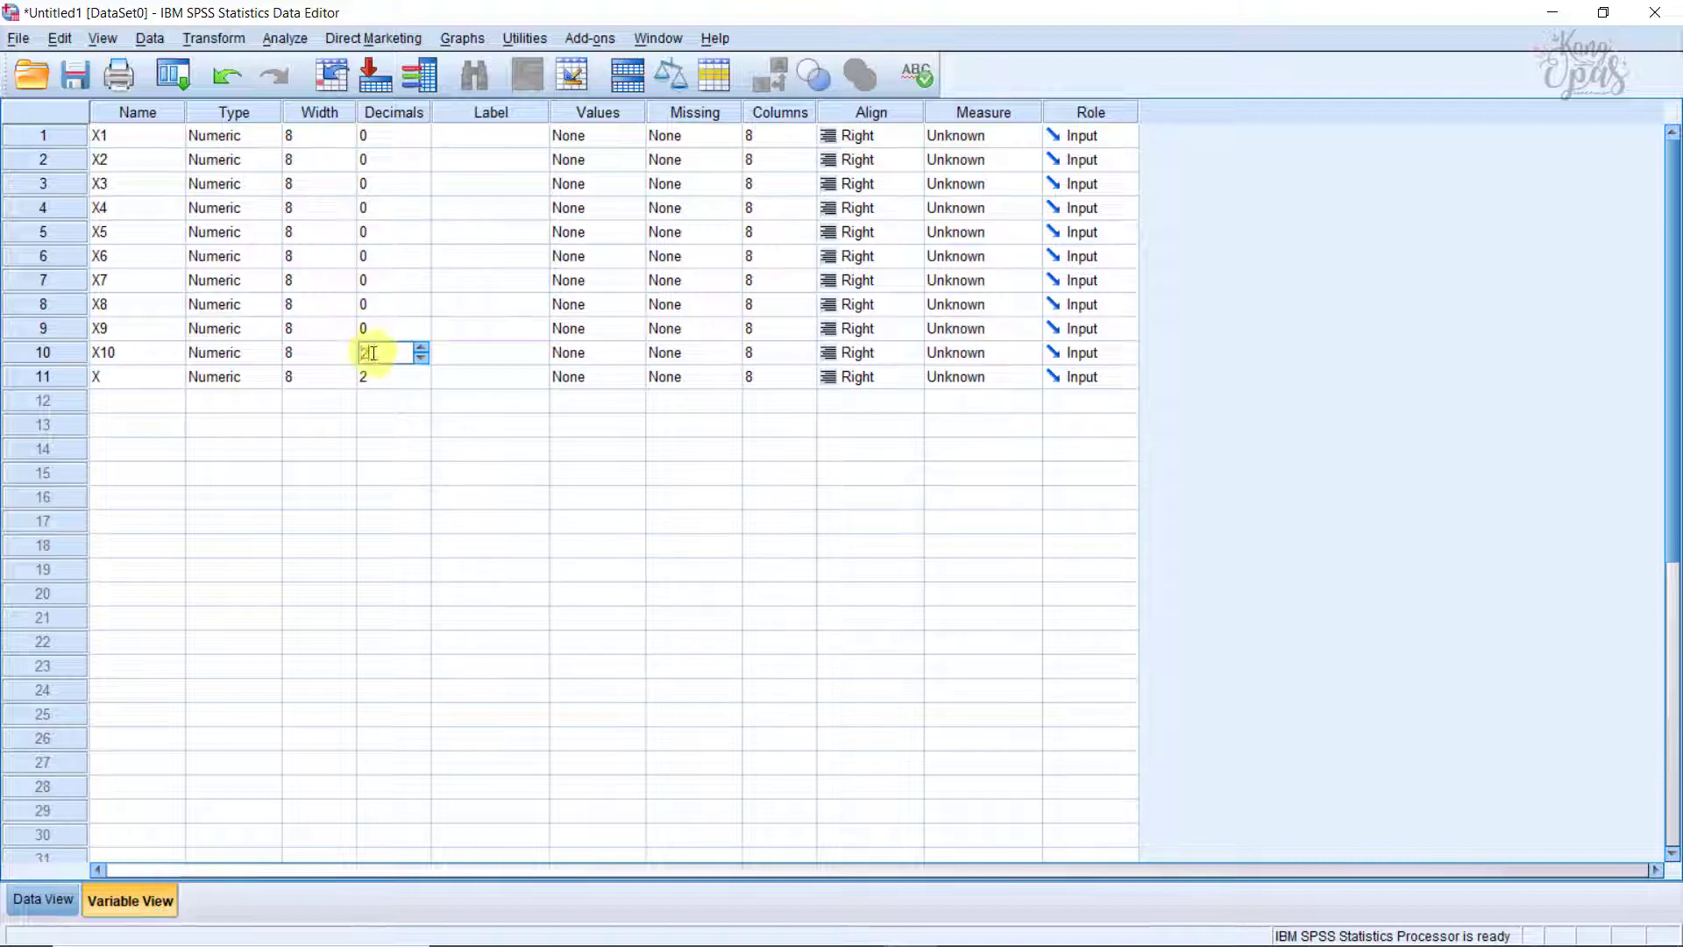
{"action": "left_click", "coordinate": [386, 376]}
{"action": "type", "text": "0"}
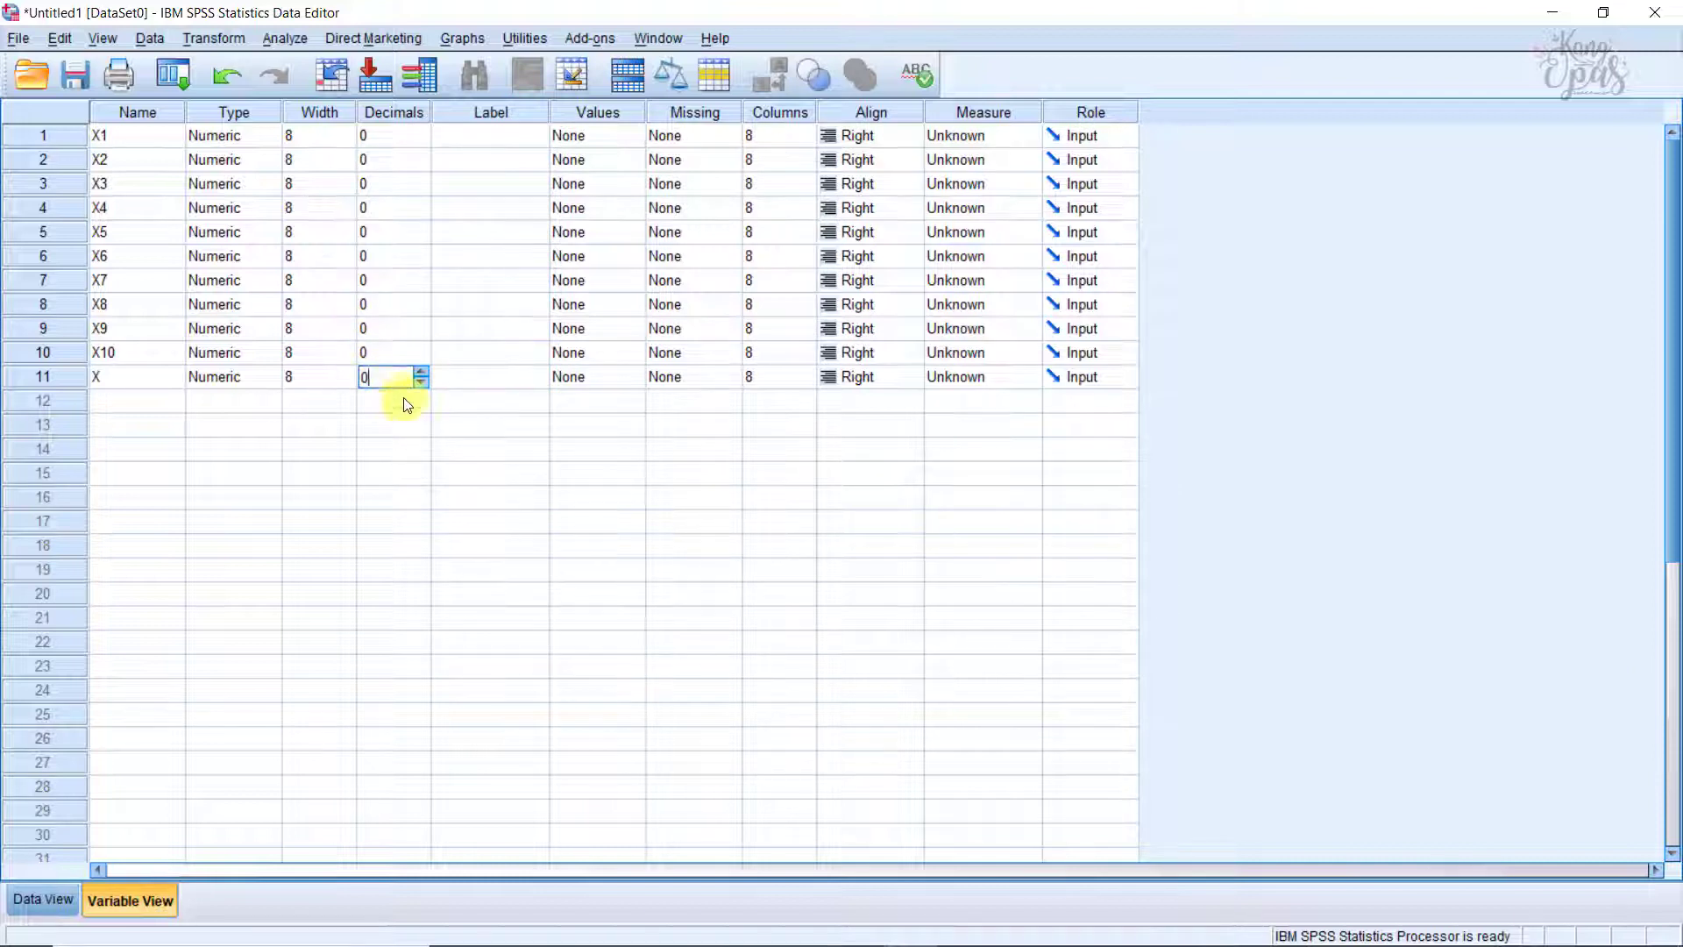
Step: Label variables X1 to X10 as Soal 1 to Soal 10 and variable X as Skor Total
{"action": "left_click", "coordinate": [465, 140]}
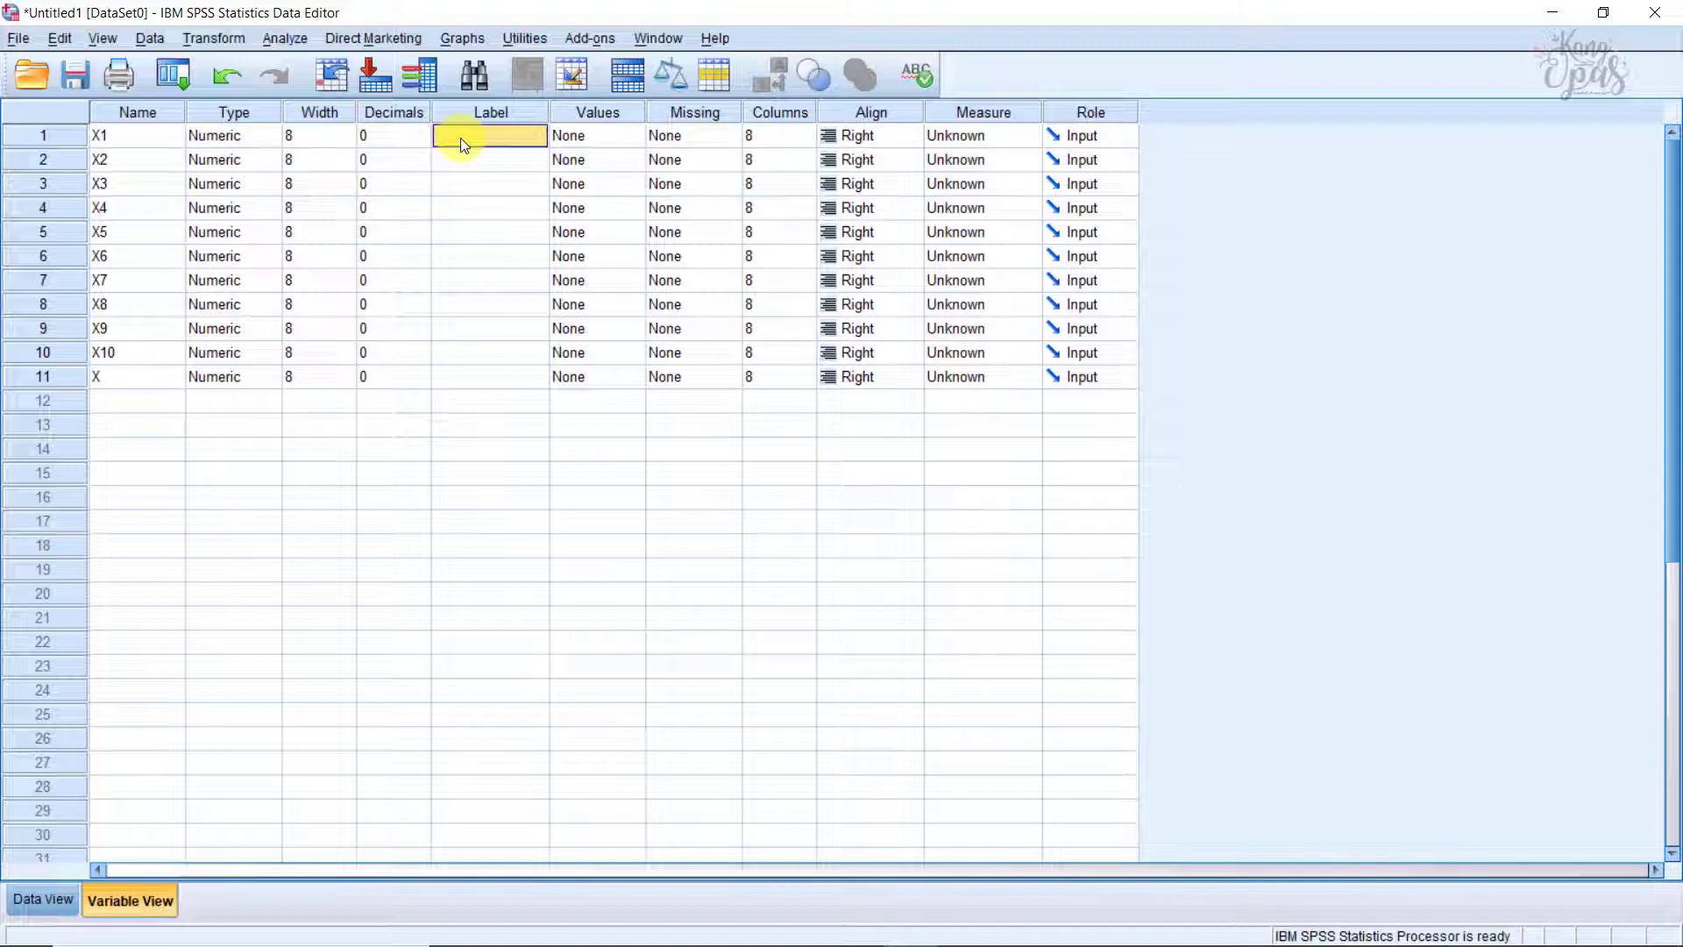
{"action": "type", "text": "Soal 1"}
{"action": "key", "text": "Return"}
{"action": "type", "text": "Soal 2"}
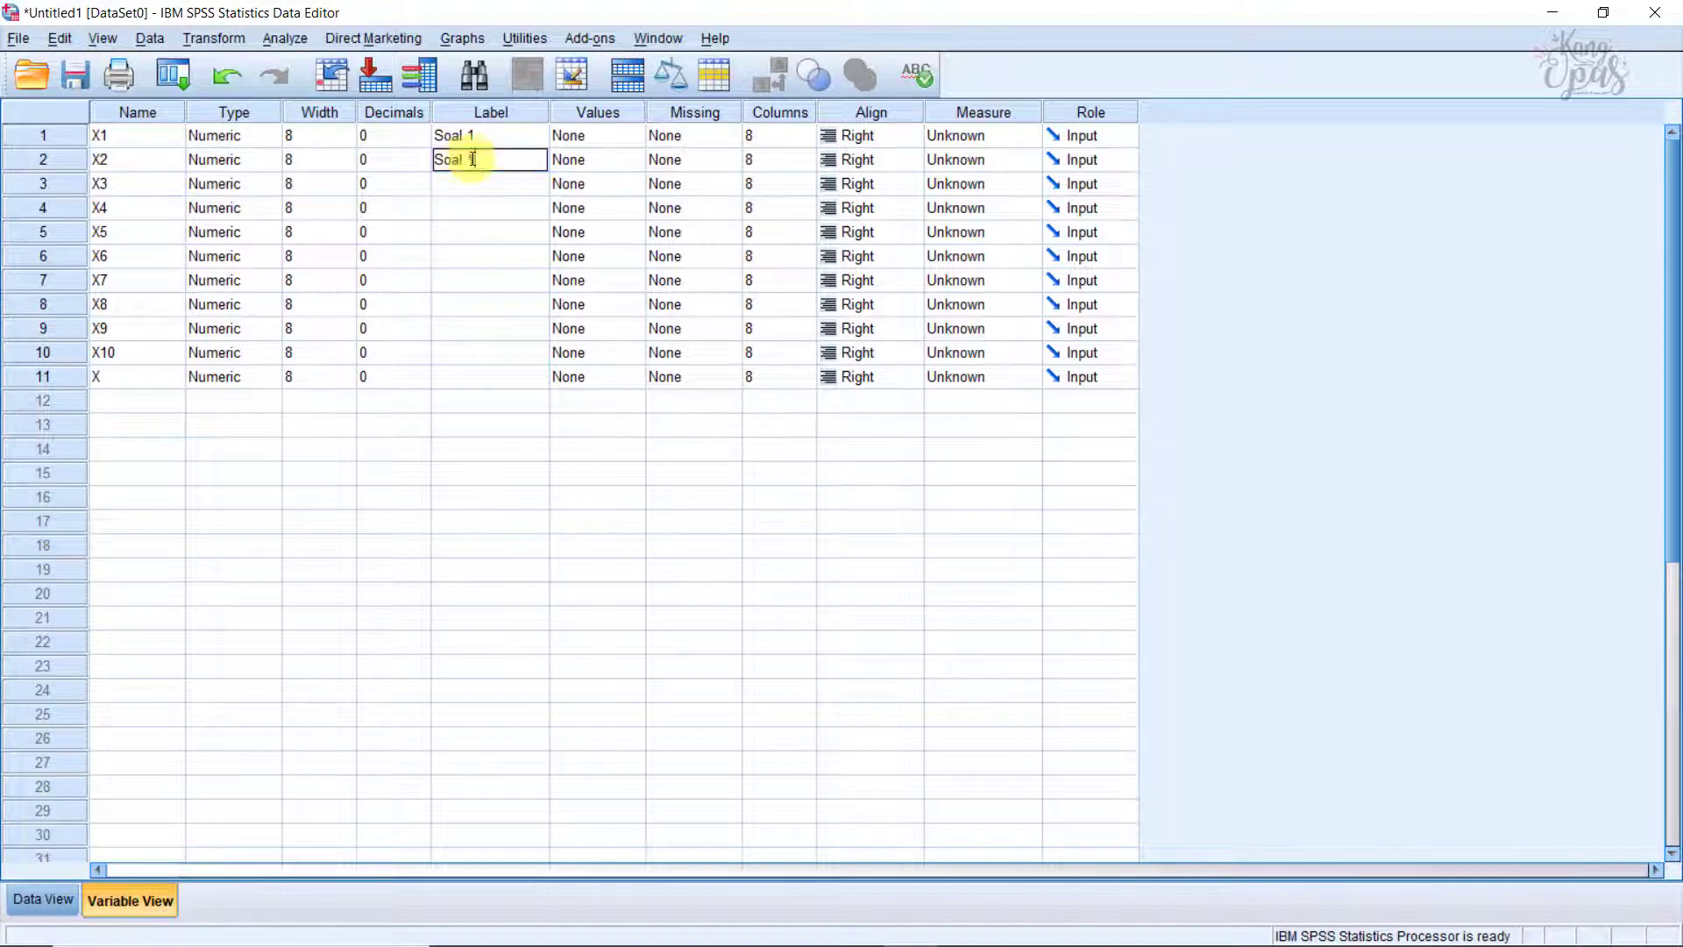
{"action": "key", "text": "Return"}
{"action": "type", "text": "Soal 3"}
{"action": "key", "text": "Return"}
{"action": "type", "text": "Soal 4"}
{"action": "key", "text": "Return"}
{"action": "type", "text": "Soal 5"}
{"action": "key", "text": "Return"}
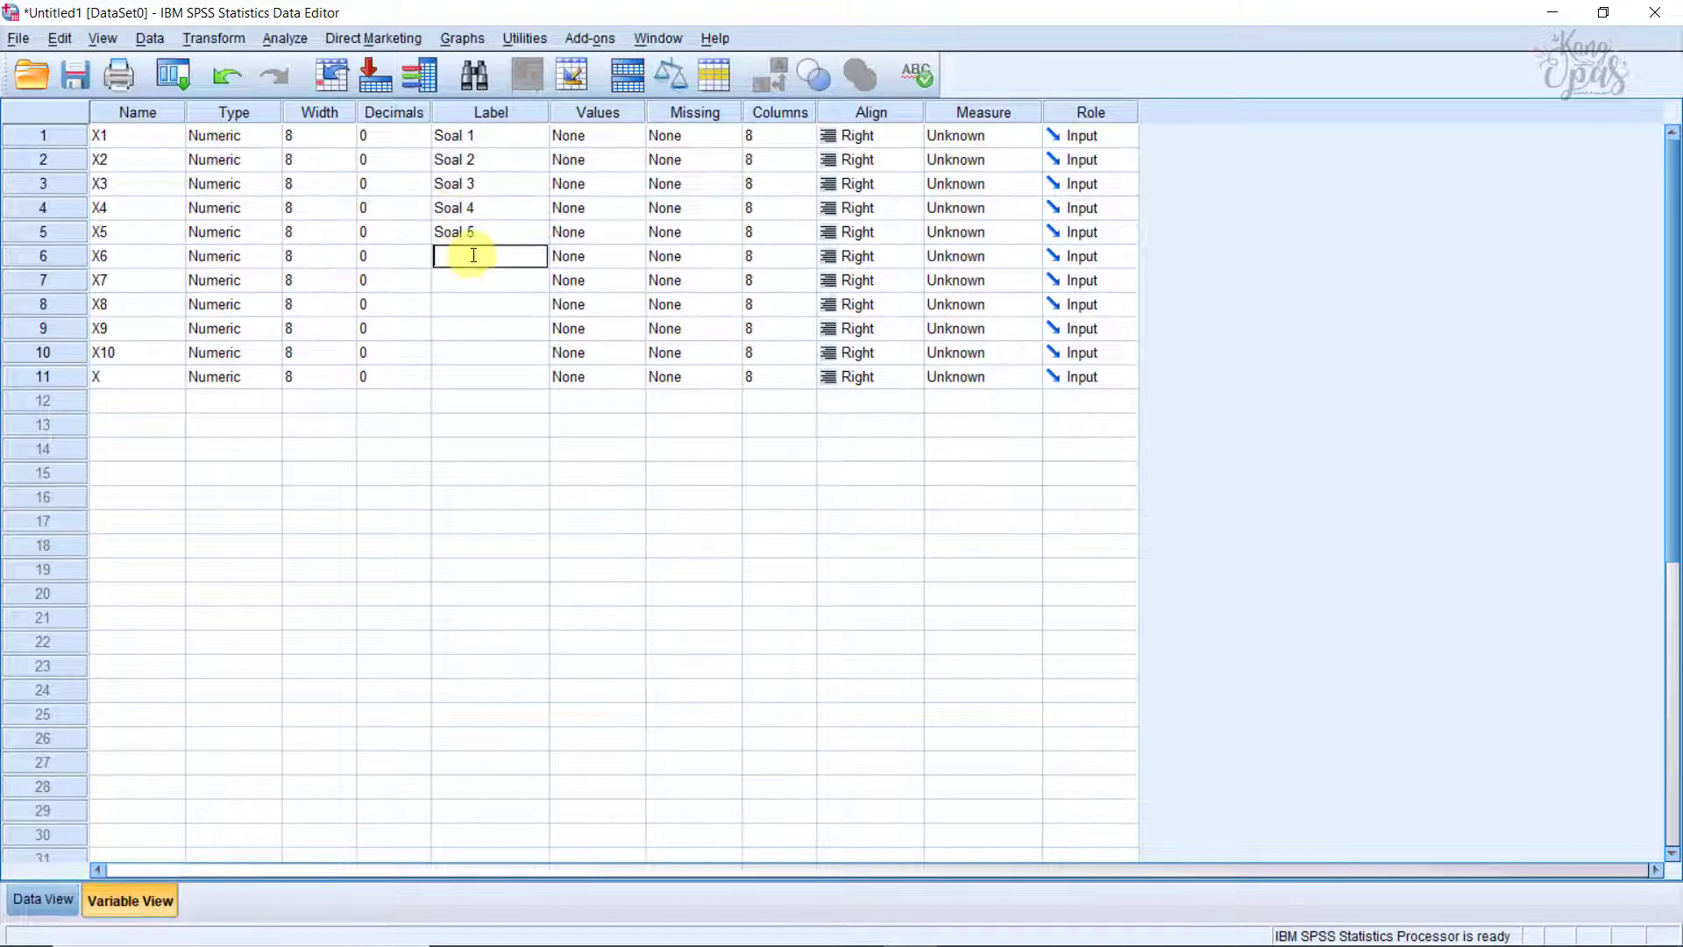
{"action": "type", "text": "Soal 6"}
{"action": "key", "text": "Return"}
{"action": "type", "text": "Soal 7"}
{"action": "key", "text": "Return"}
{"action": "type", "text": "Soal 8"}
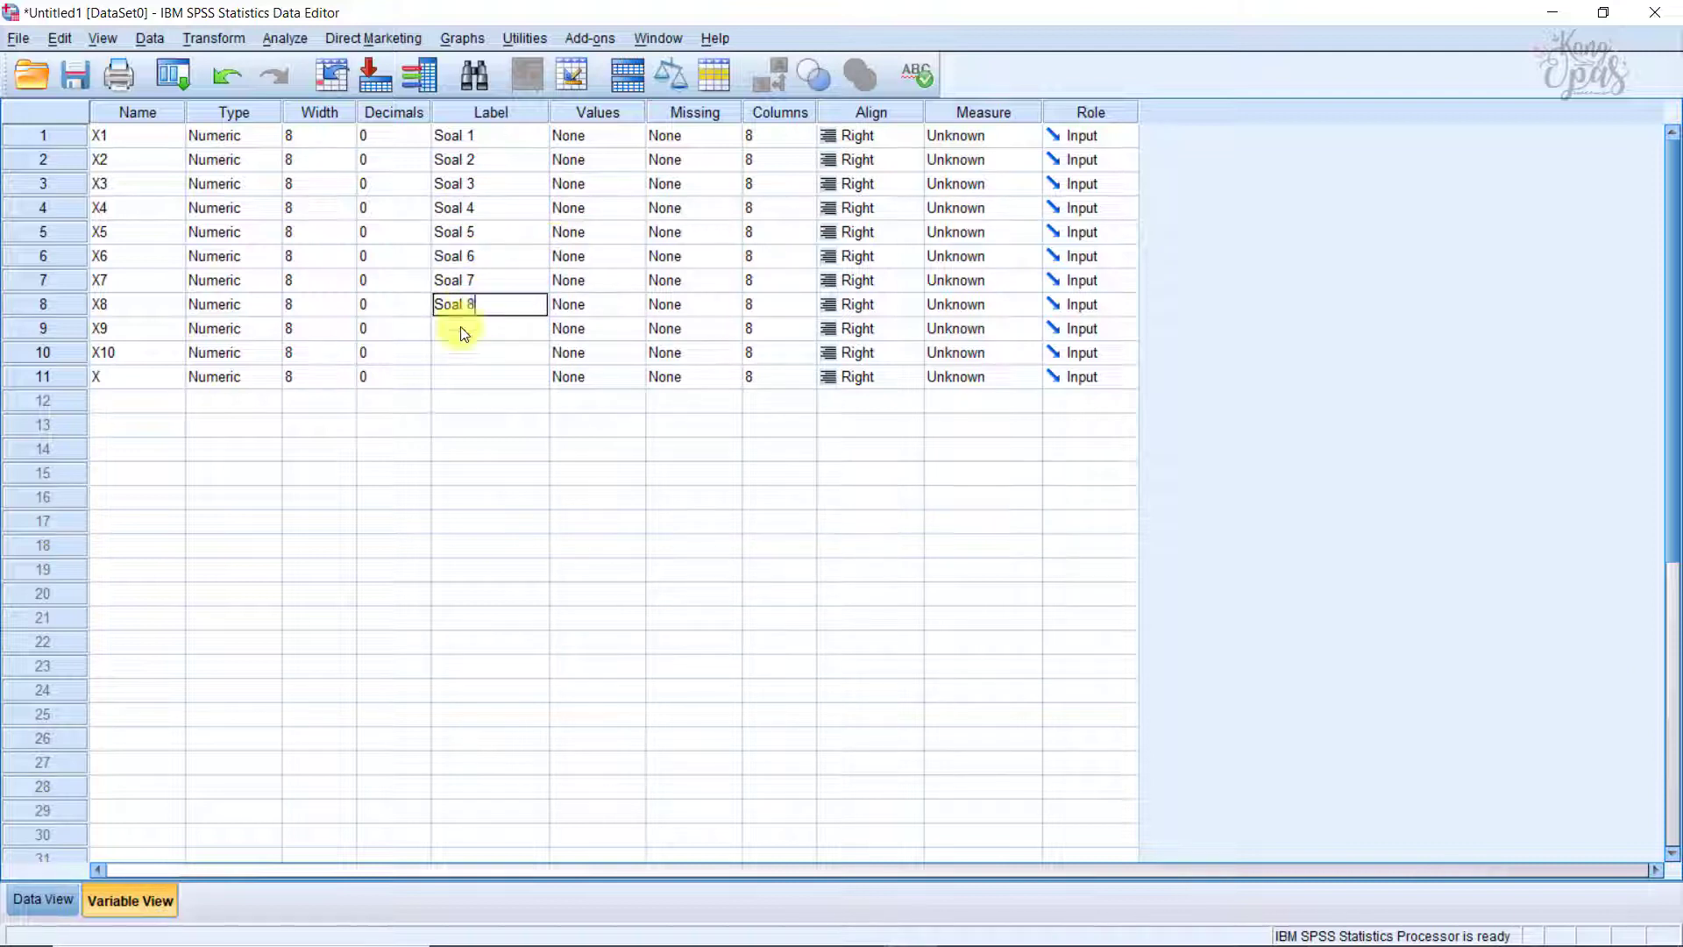
{"action": "key", "text": "Return"}
{"action": "type", "text": "Soal 9"}
{"action": "key", "text": "Return"}
{"action": "type", "text": "Soal 10"}
{"action": "key", "text": "Return"}
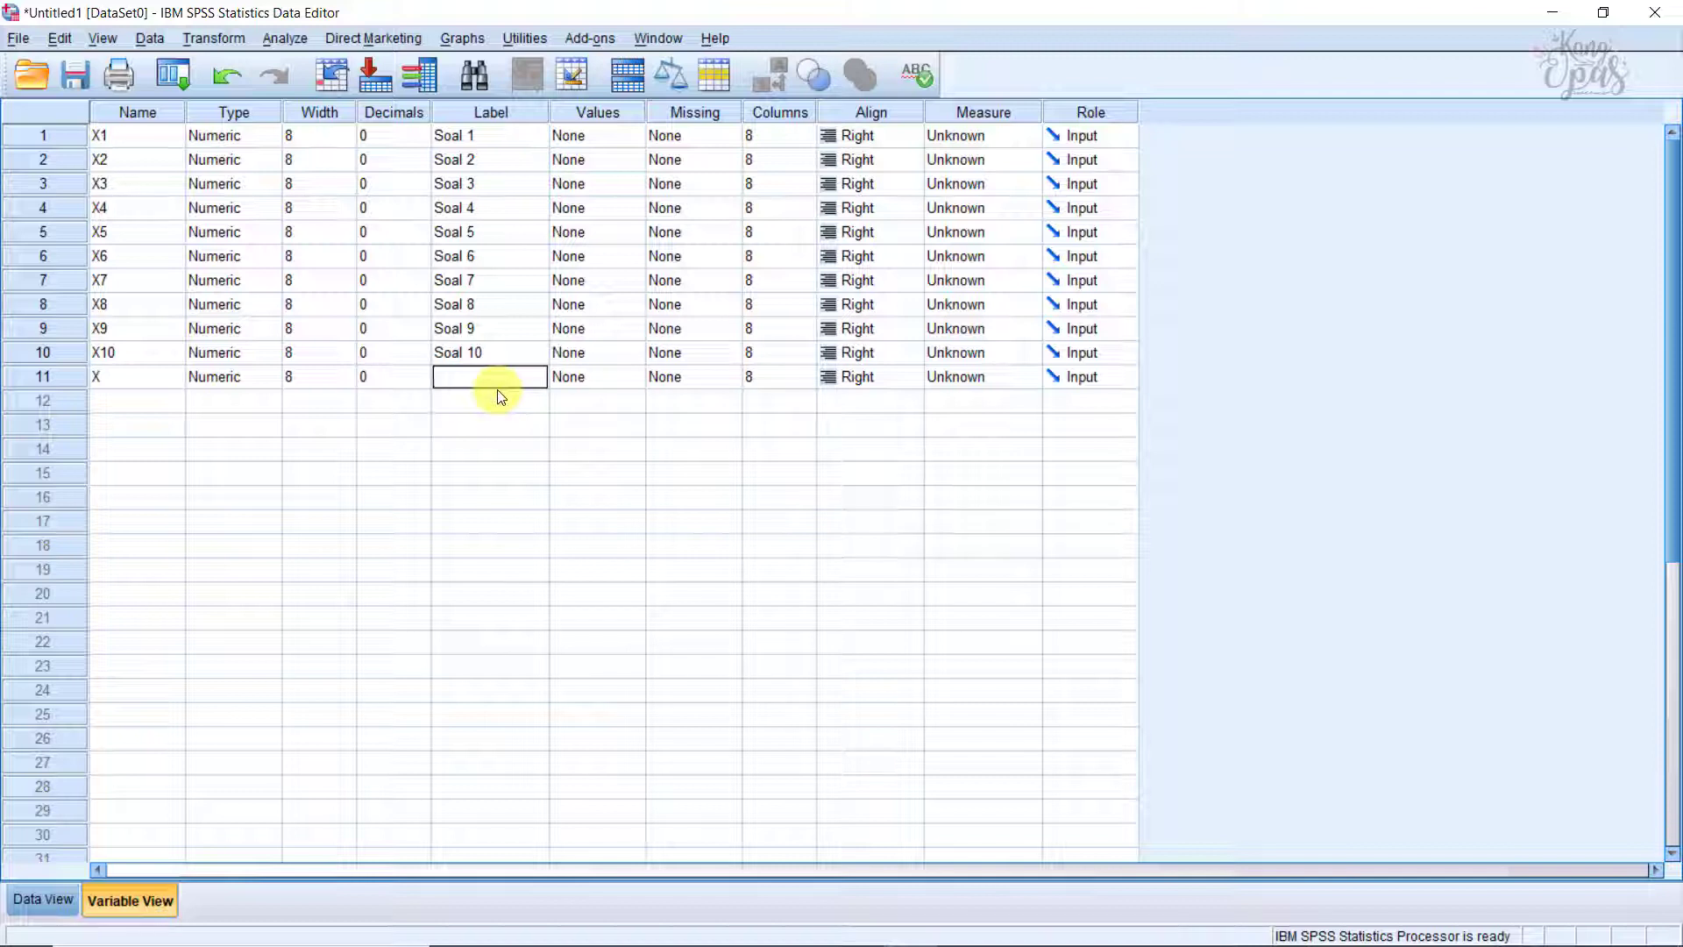
{"action": "type", "text": "Skor Total"}
Step: Set the measurement level of all eleven variables to Scale
{"action": "left_click", "coordinate": [972, 138]}
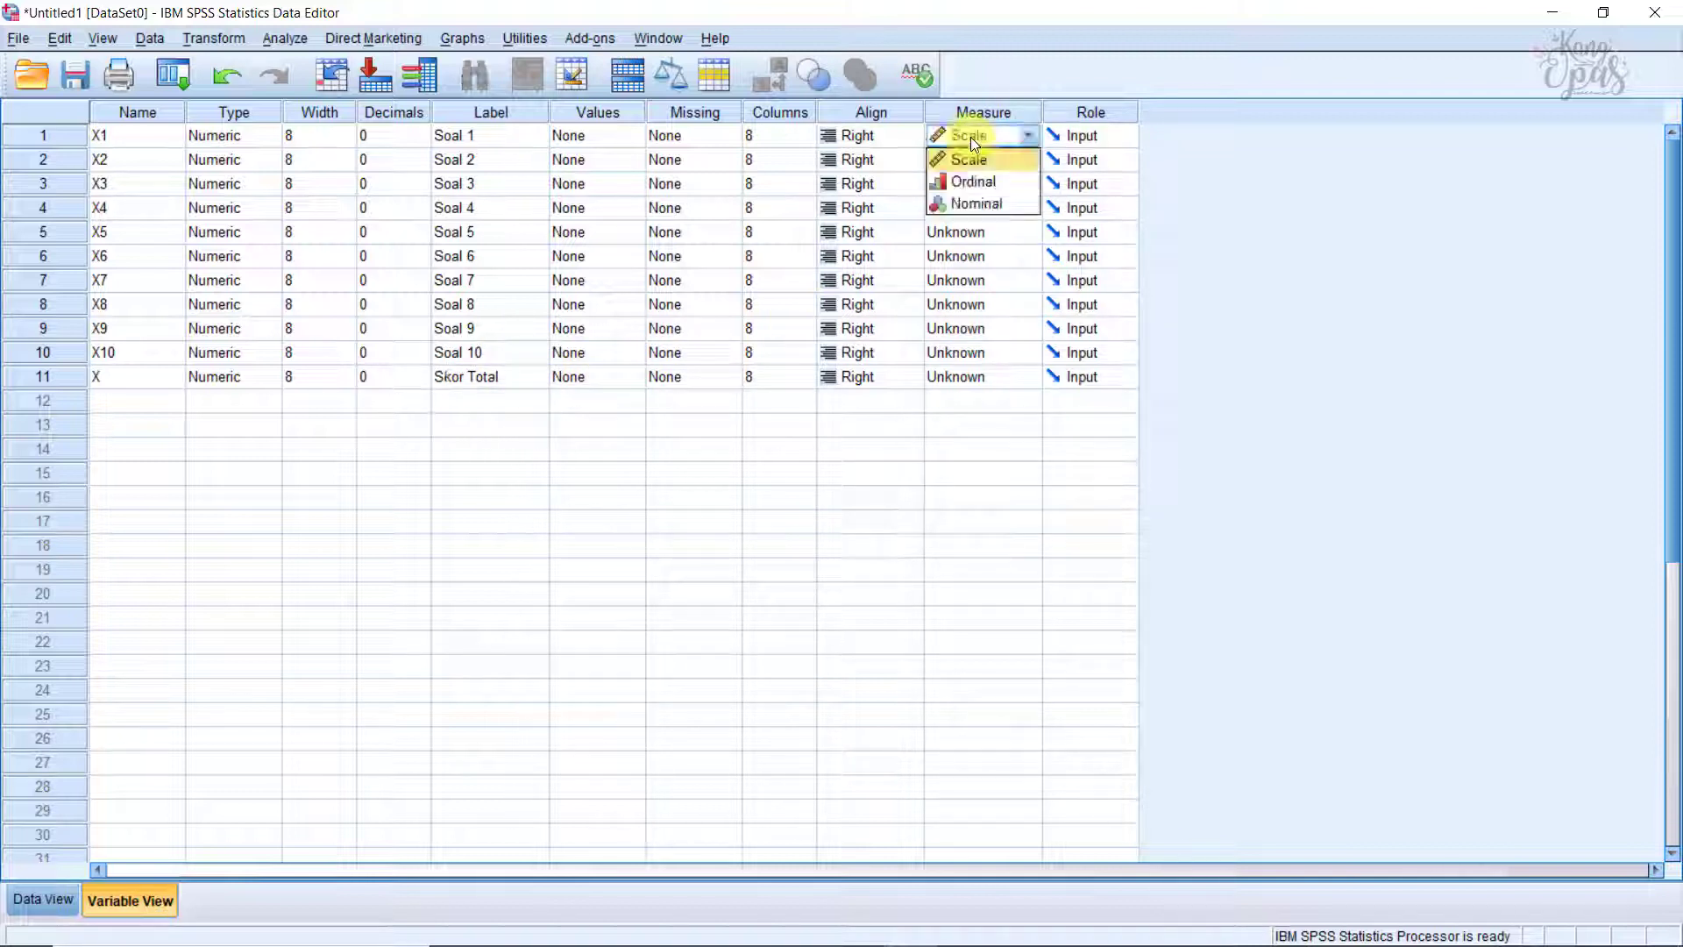
{"action": "left_click", "coordinate": [975, 138]}
{"action": "double_click", "coordinate": [975, 162]}
{"action": "double_click", "coordinate": [976, 186]}
{"action": "double_click", "coordinate": [976, 209]}
{"action": "double_click", "coordinate": [976, 235]}
{"action": "left_click", "coordinate": [976, 261]}
{"action": "left_click", "coordinate": [974, 278]}
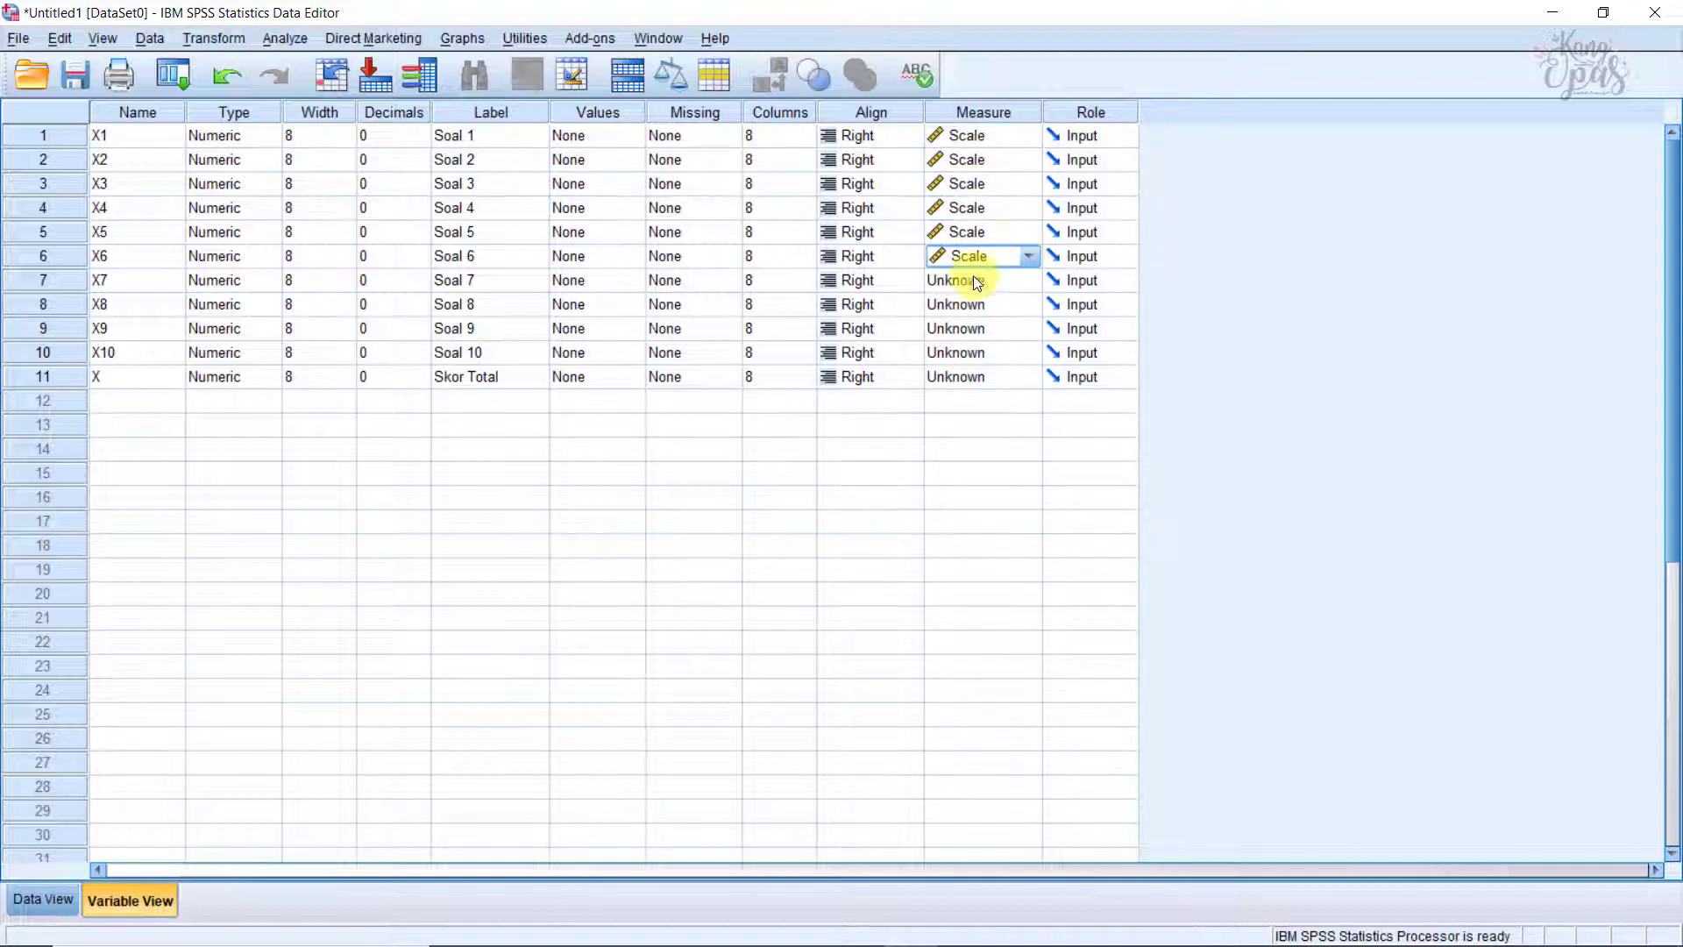
{"action": "left_click", "coordinate": [973, 282]}
{"action": "double_click", "coordinate": [973, 306]}
{"action": "double_click", "coordinate": [972, 330]}
{"action": "double_click", "coordinate": [970, 354]}
{"action": "double_click", "coordinate": [971, 378]}
{"action": "left_click", "coordinate": [972, 401]}
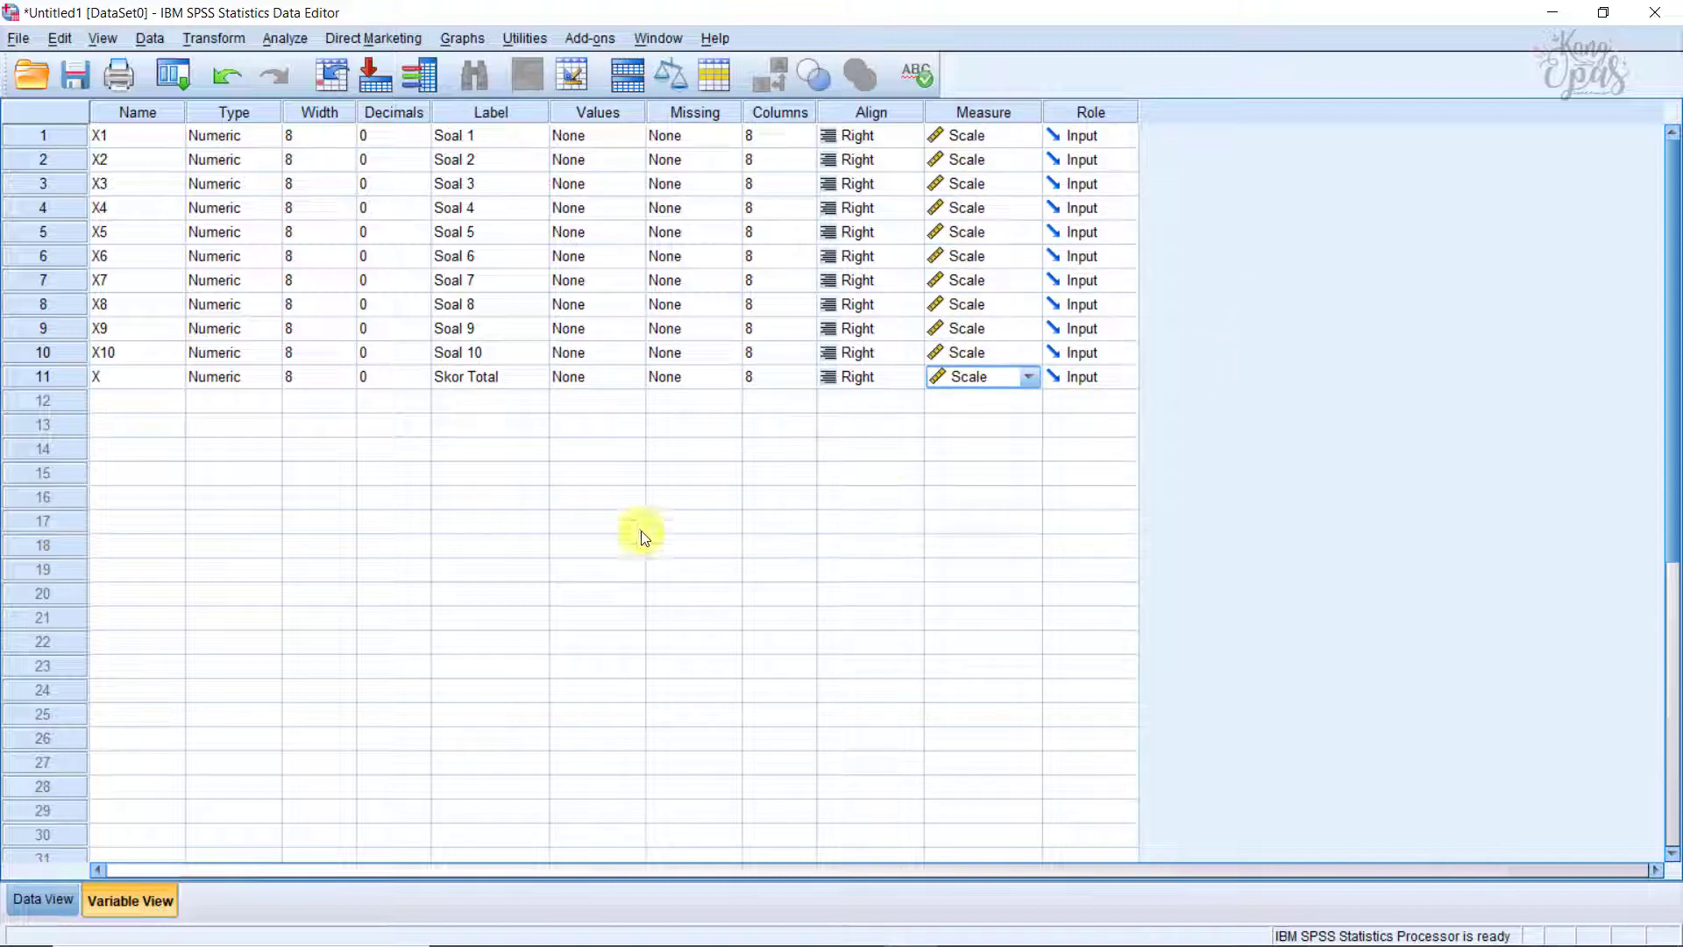
Step: Run a two-tailed Pearson bivariate correlation on all eleven variables, flagging significant correlations, and view the full correlations table
{"action": "left_click", "coordinate": [45, 896]}
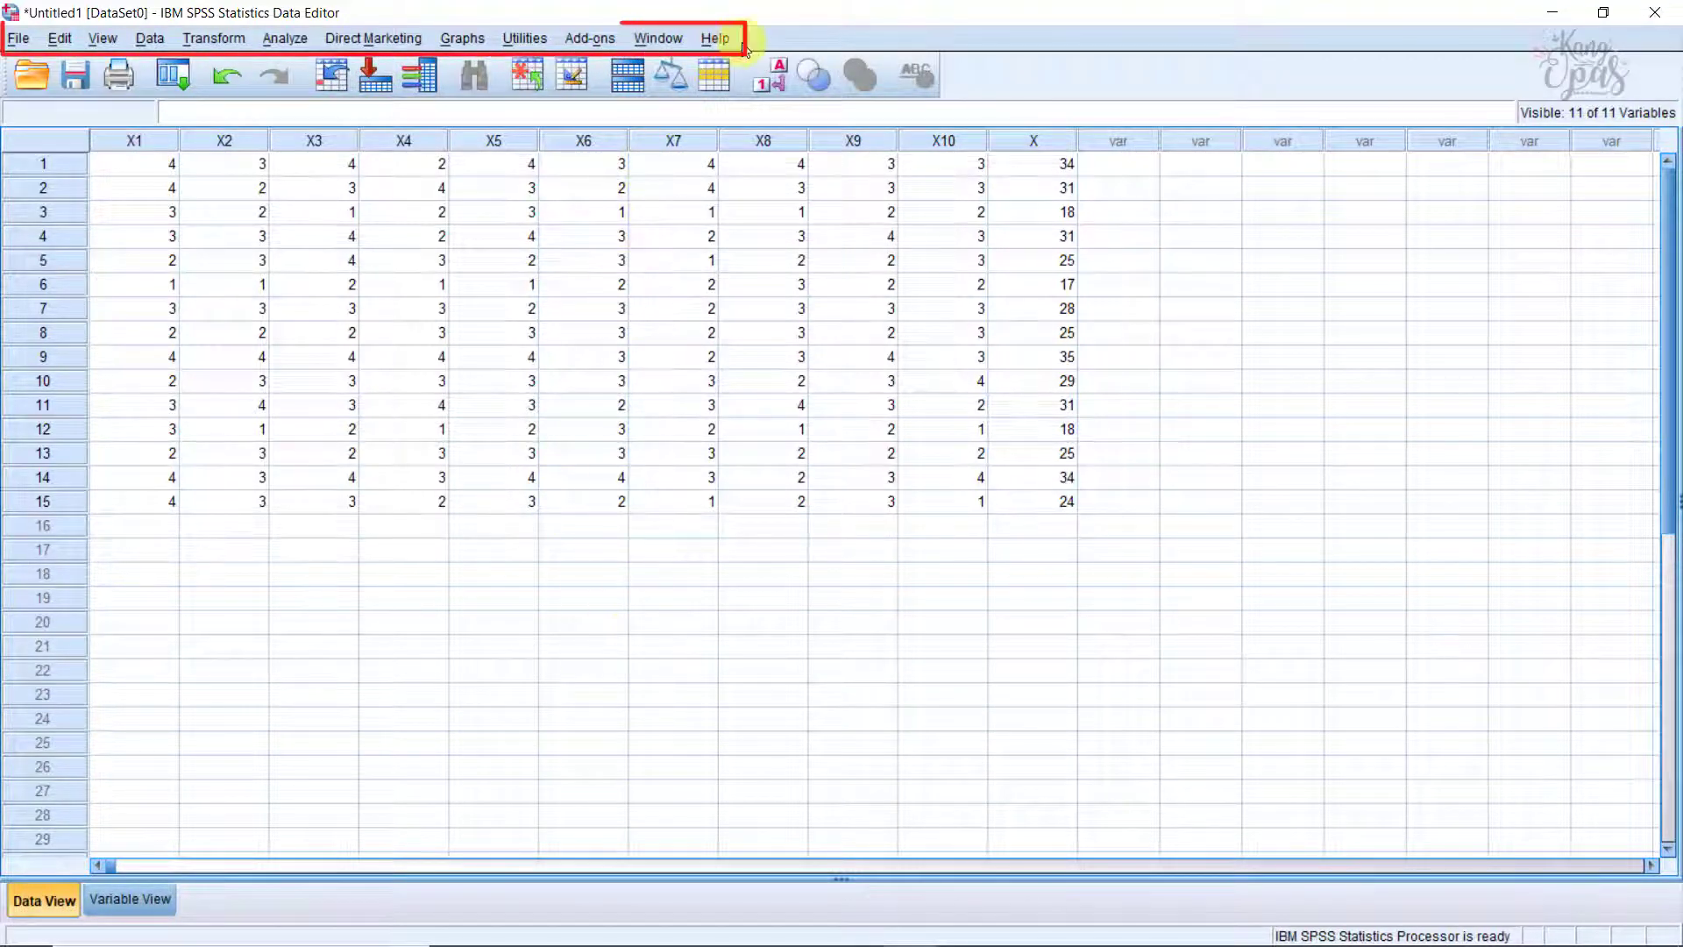
{"action": "left_click", "coordinate": [284, 38]}
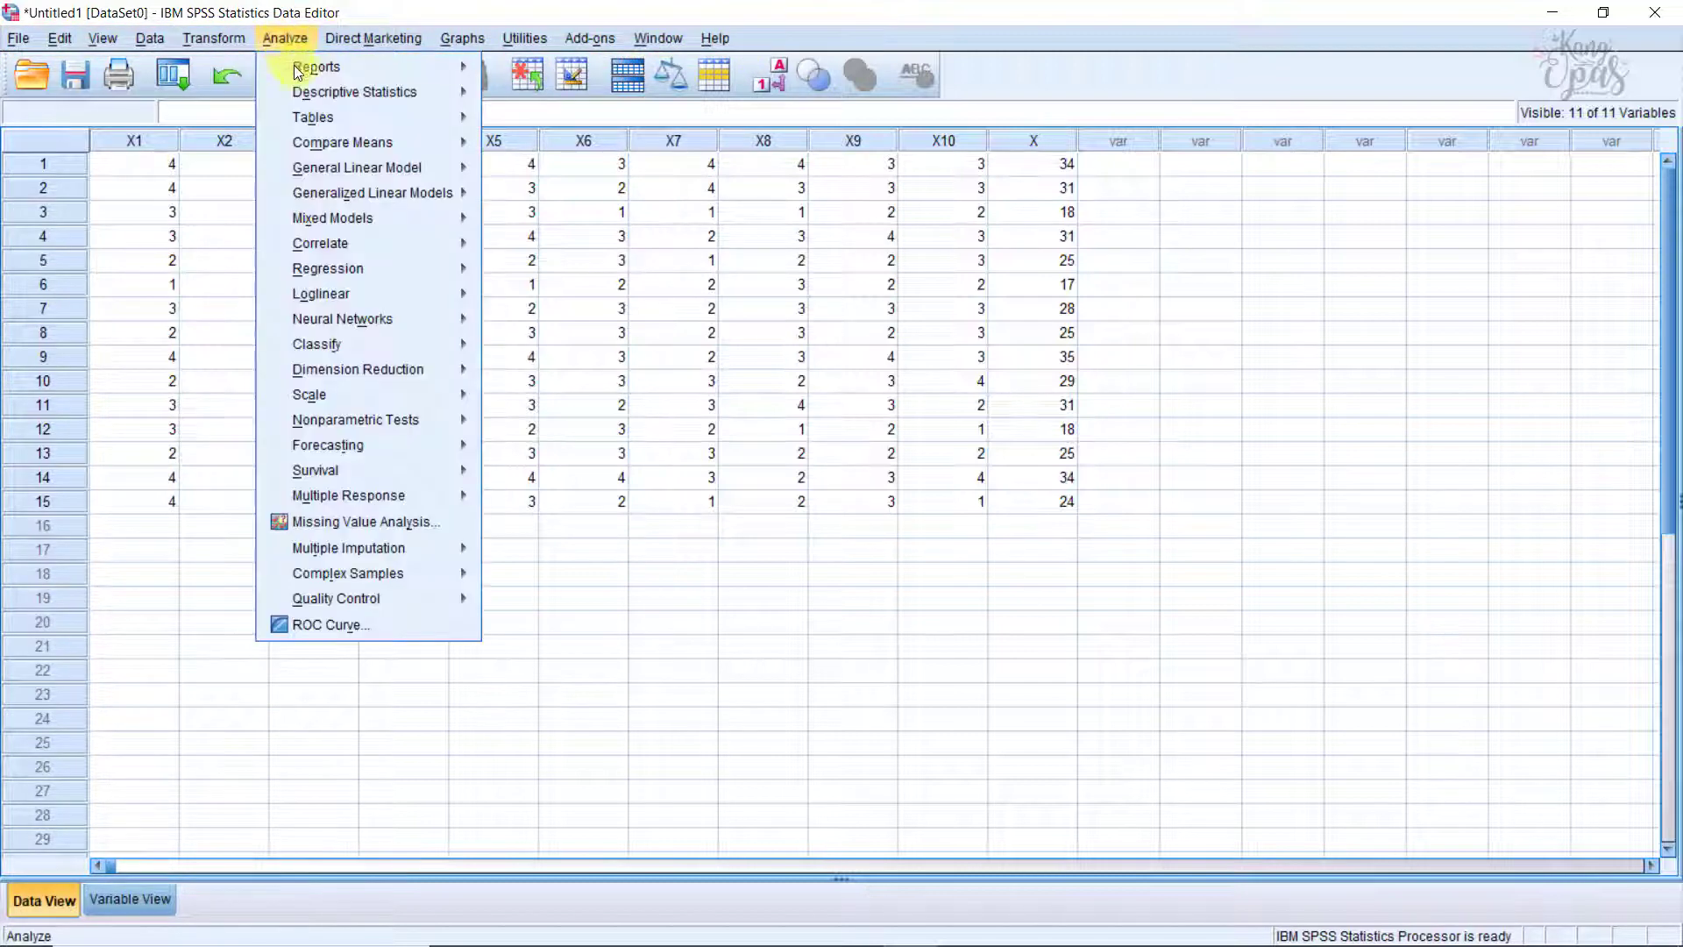
{"action": "mouse_move", "coordinate": [343, 244]}
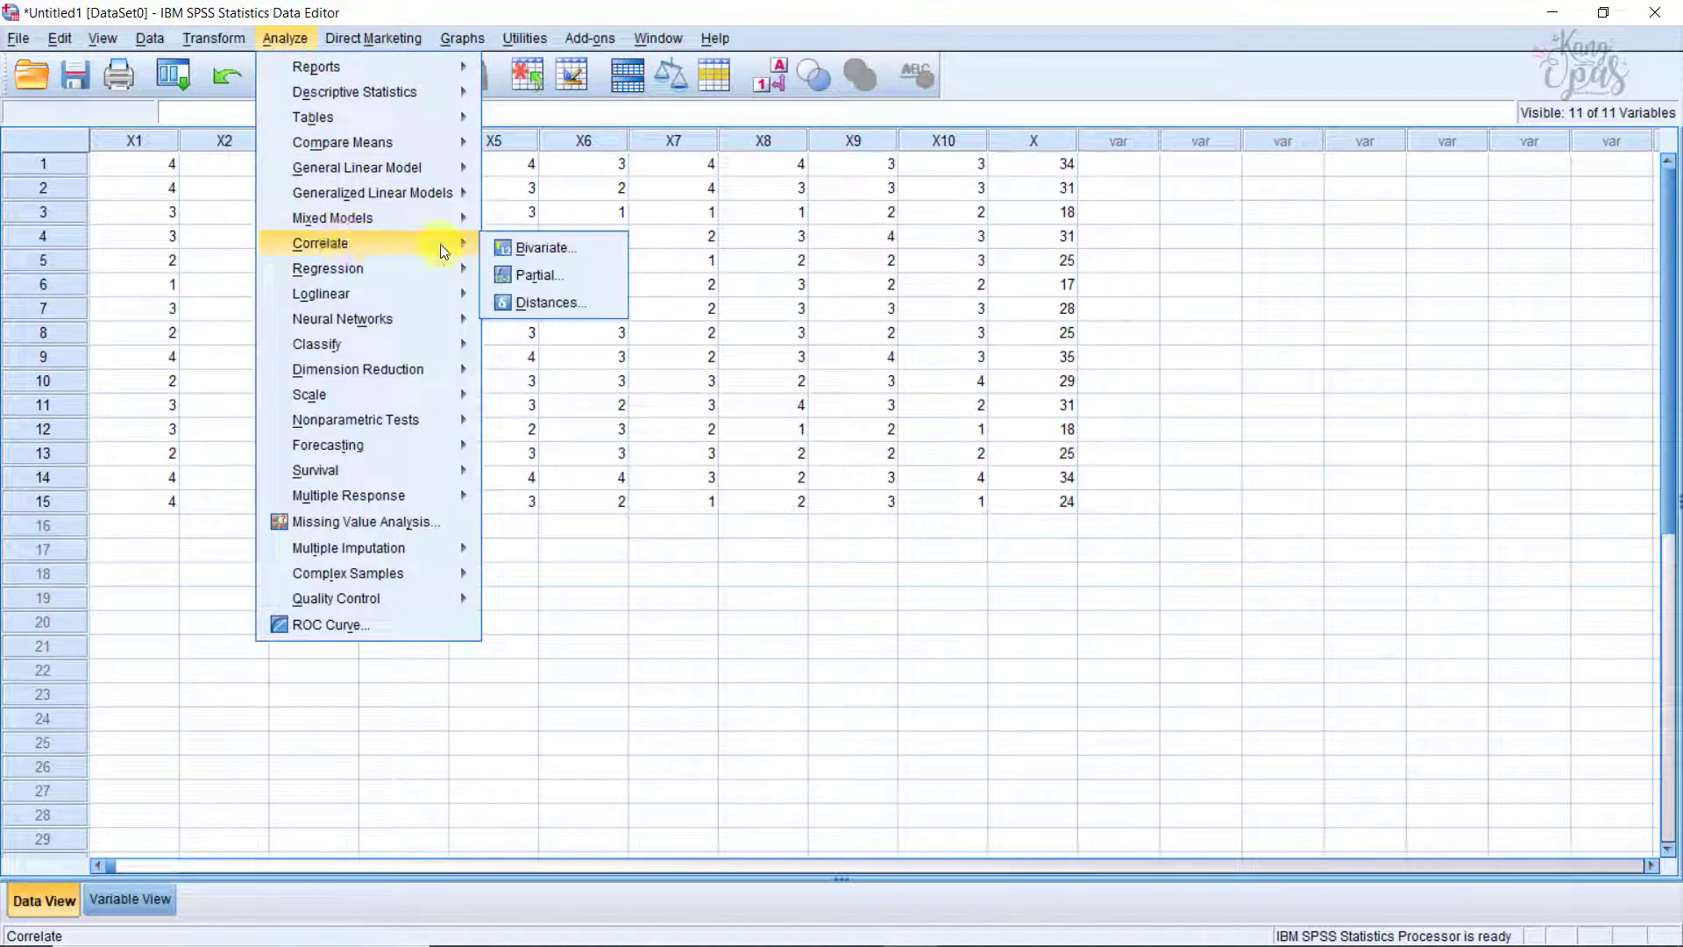
{"action": "left_click", "coordinate": [518, 245]}
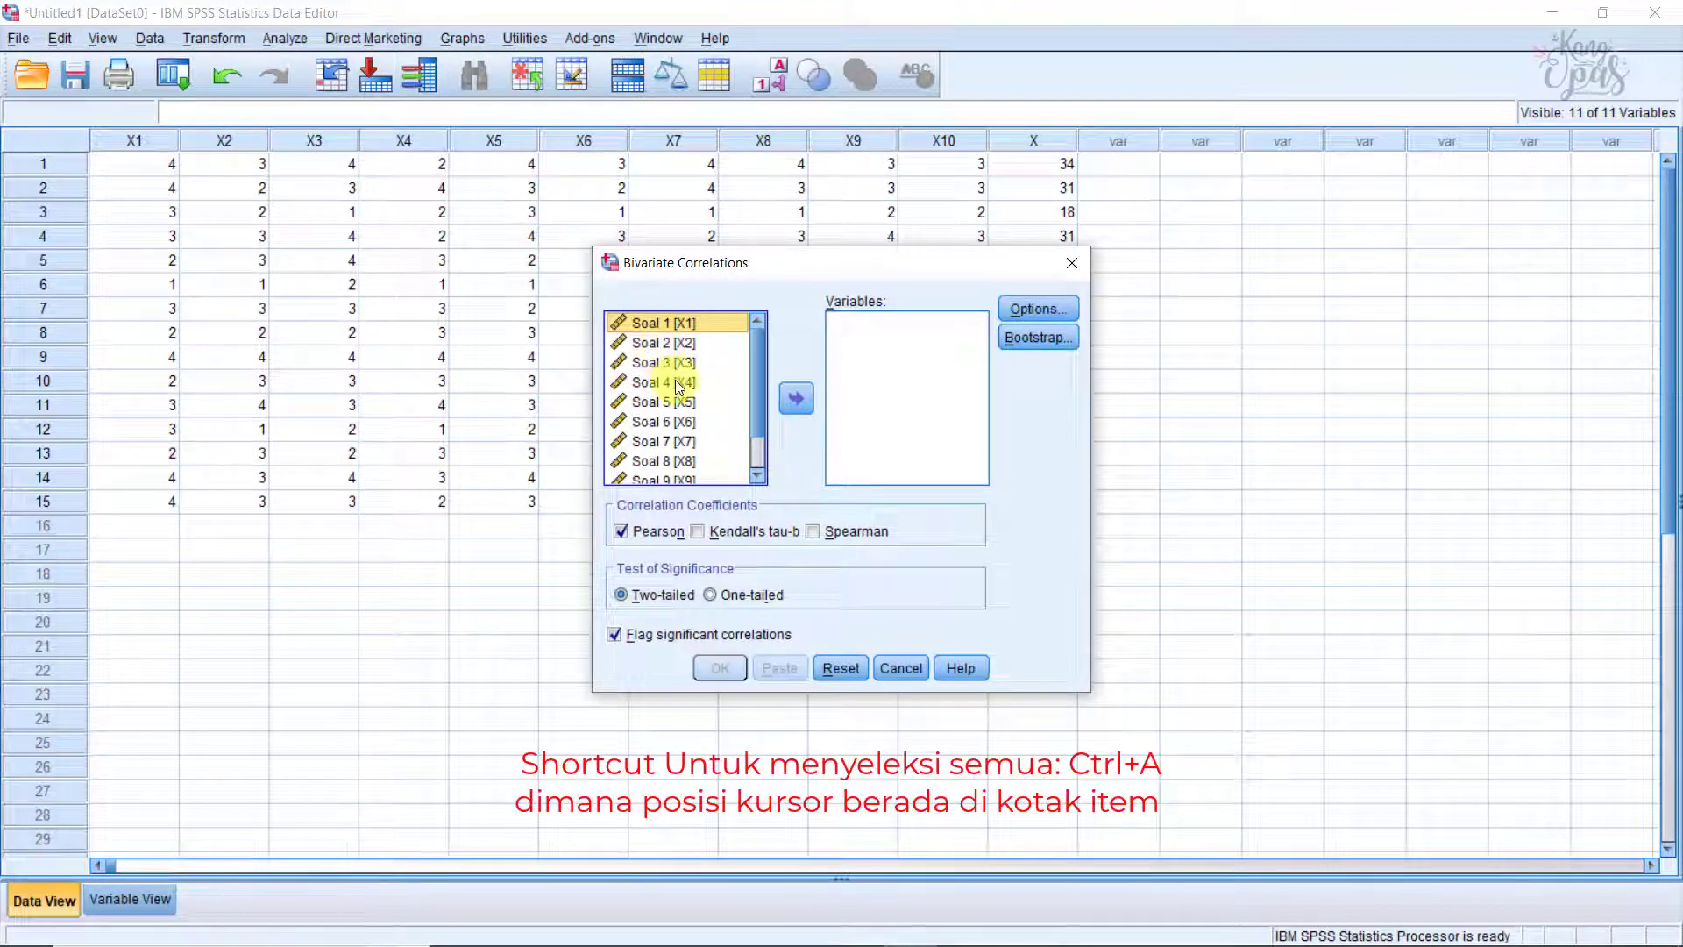
{"action": "left_click", "coordinate": [732, 404]}
{"action": "key", "text": "ctrl+a"}
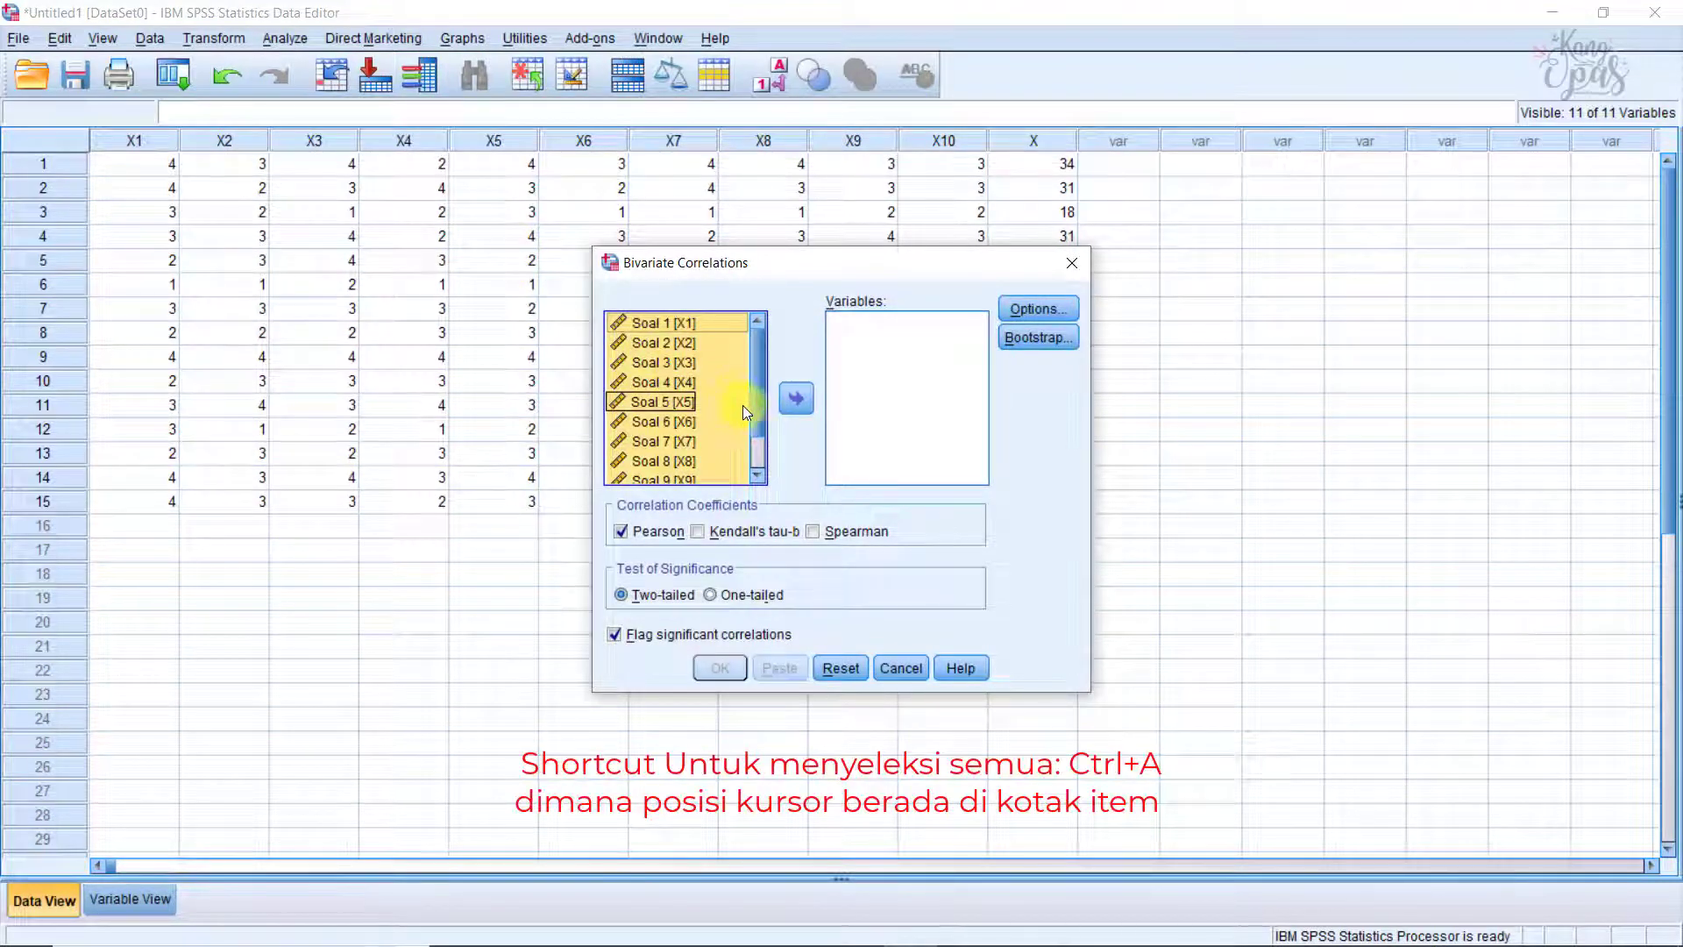
{"action": "left_click", "coordinate": [801, 402]}
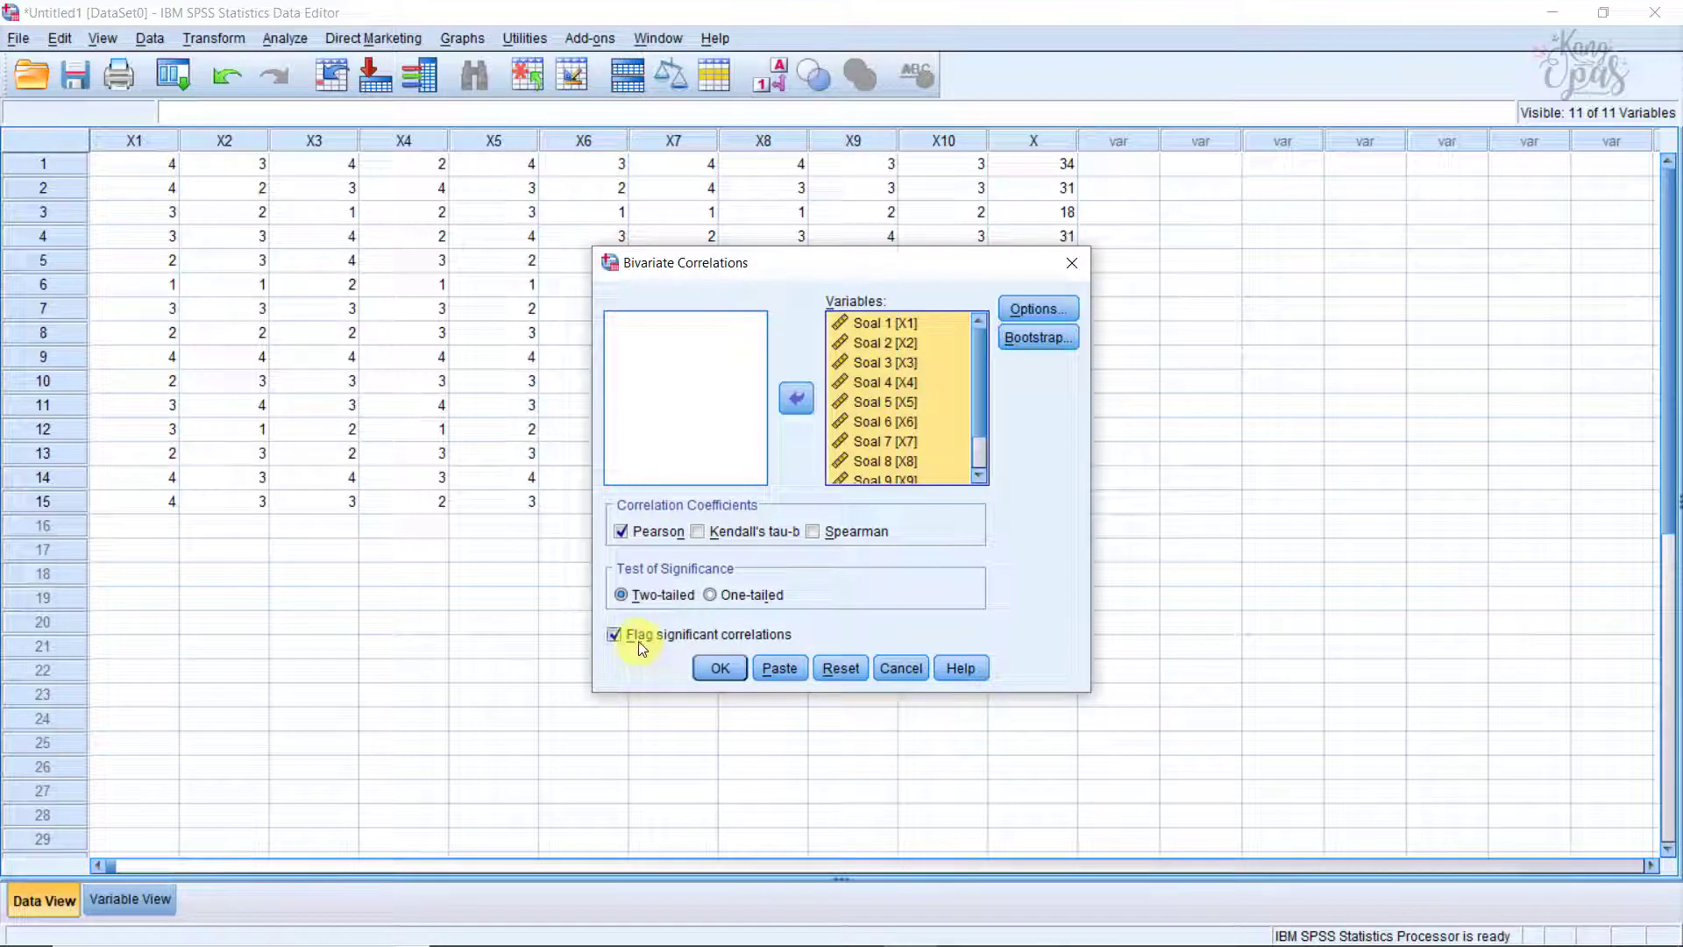
{"action": "left_click", "coordinate": [719, 668]}
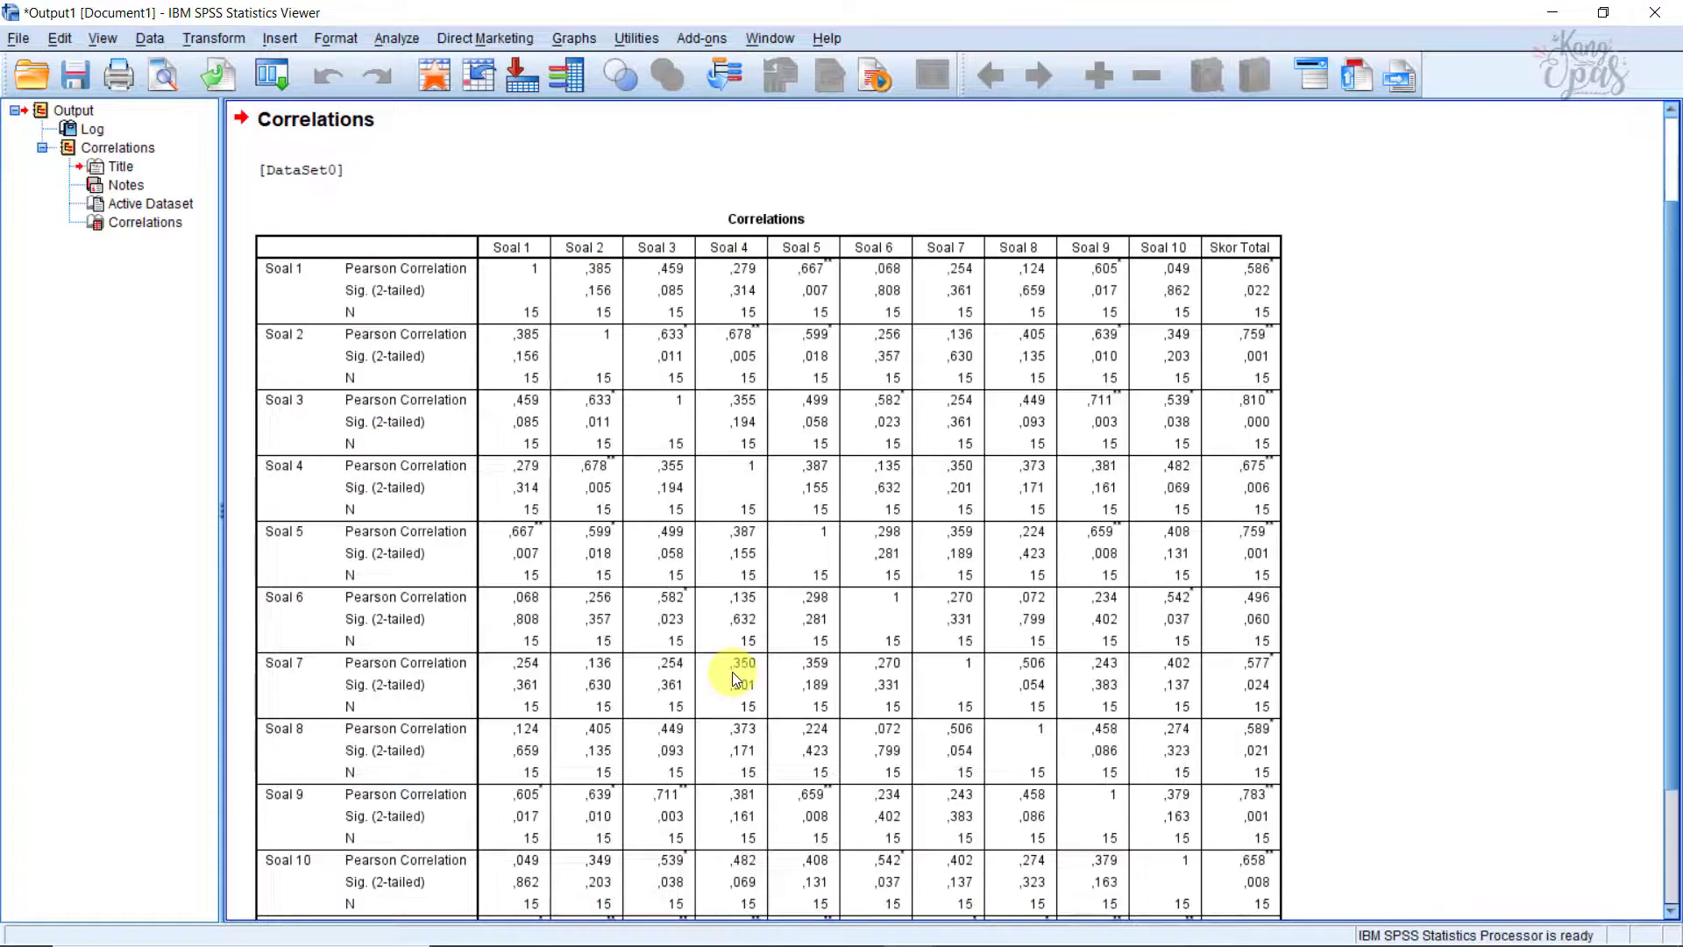
{"action": "left_click", "coordinate": [733, 672]}
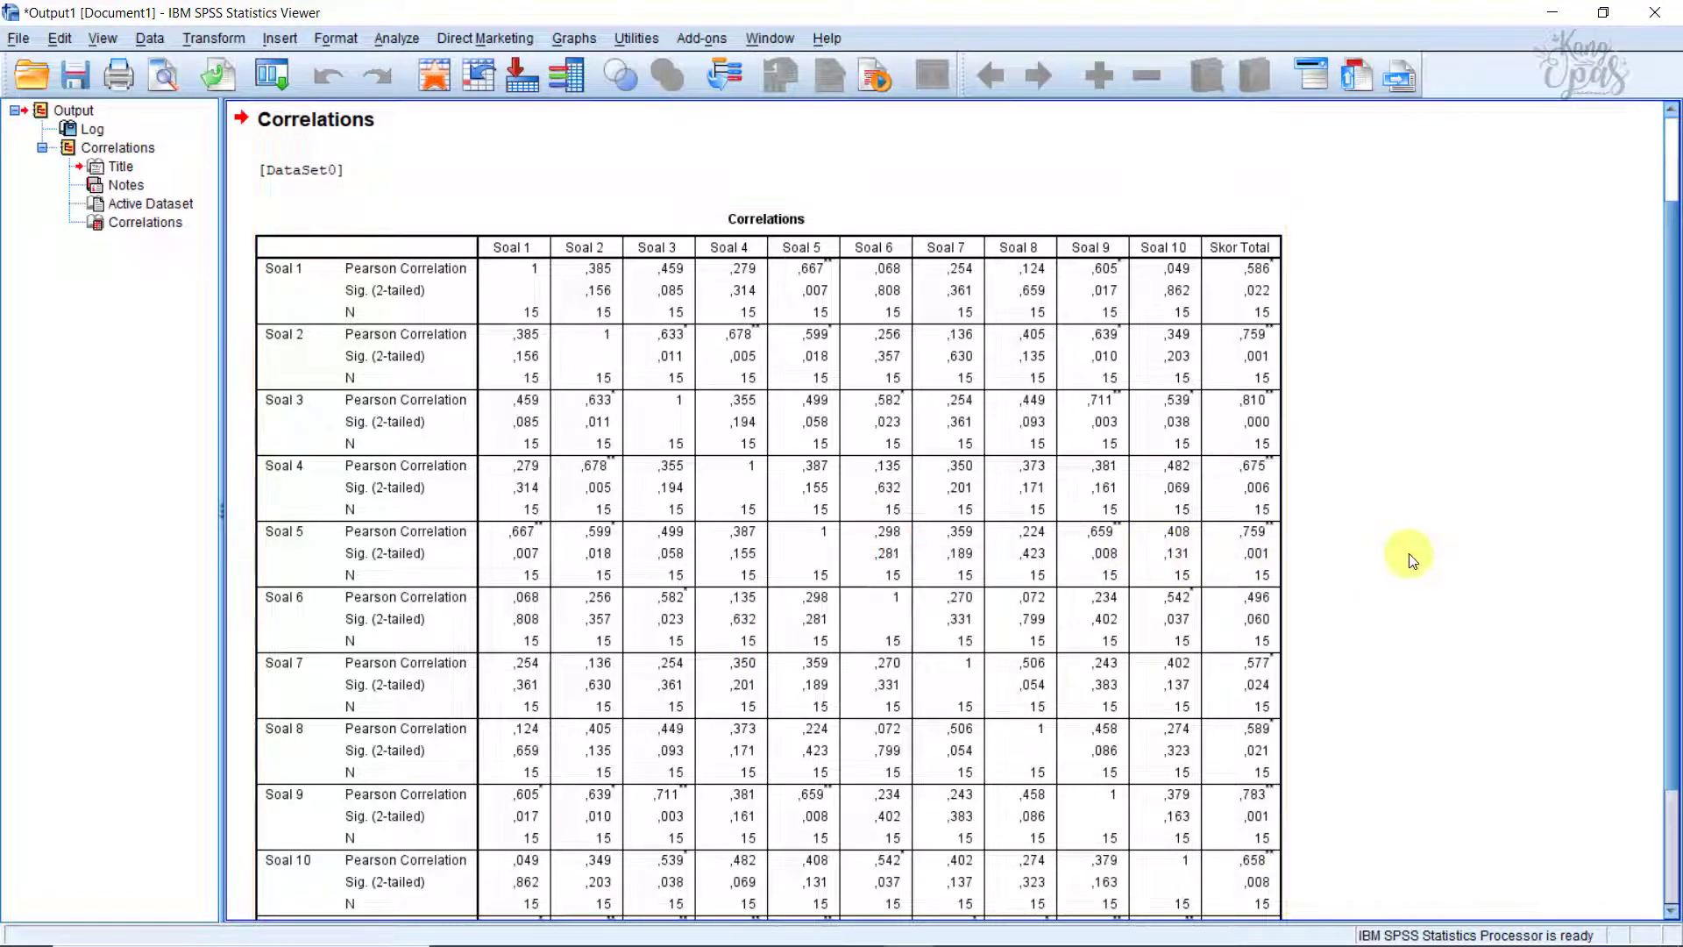
{"action": "scroll", "coordinate": [1406, 556], "scroll_direction": "down", "scroll_amount": 2}
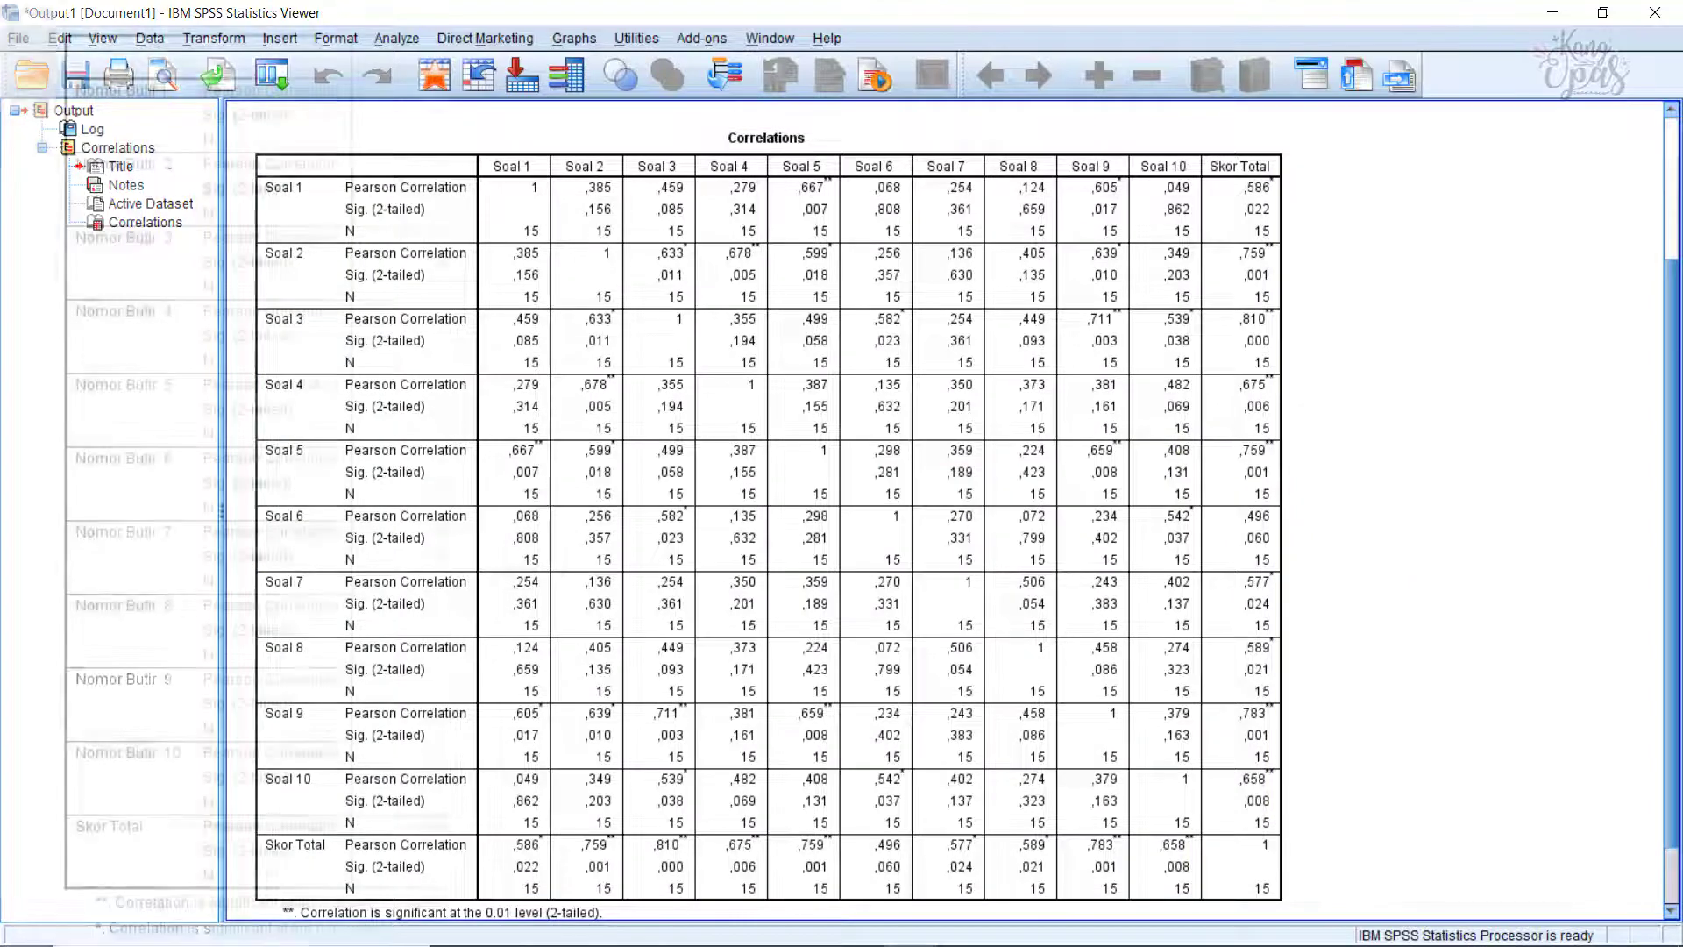